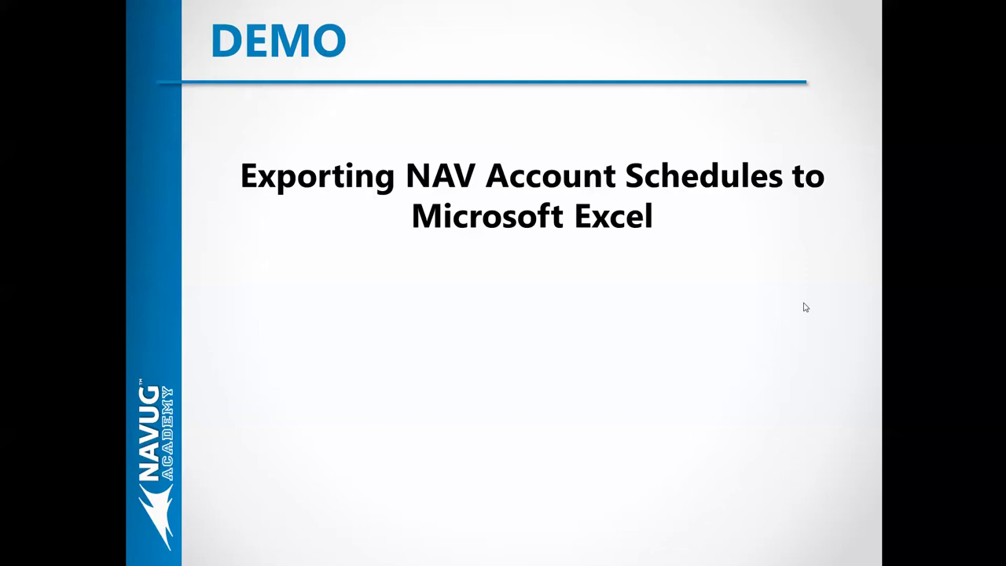
Step: Switch to Microsoft Dynamics NAV and open the Account Schedules list from the General Ledger department
key("alt+Tab")
key("Tab")
key("Tab")
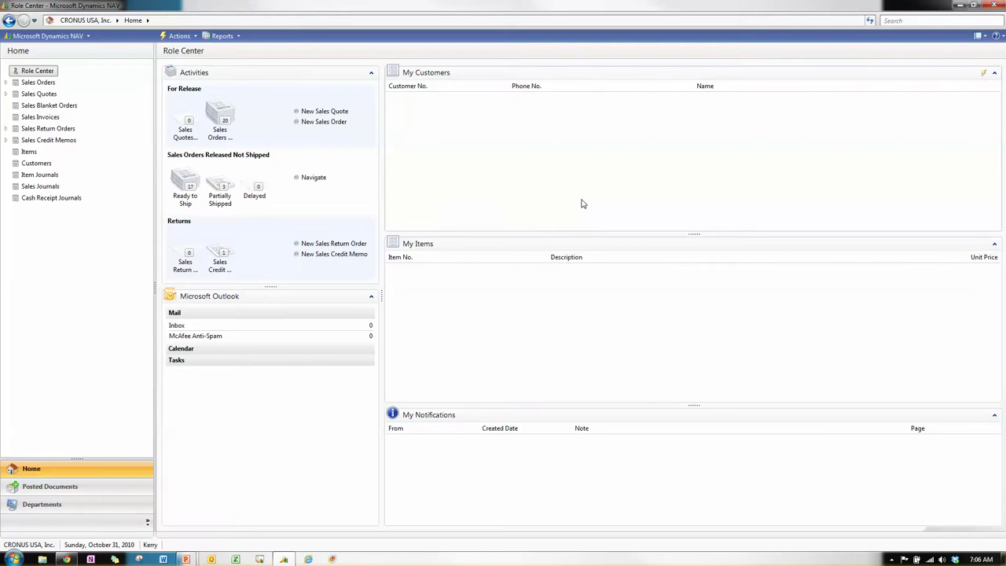
left_click(66, 504)
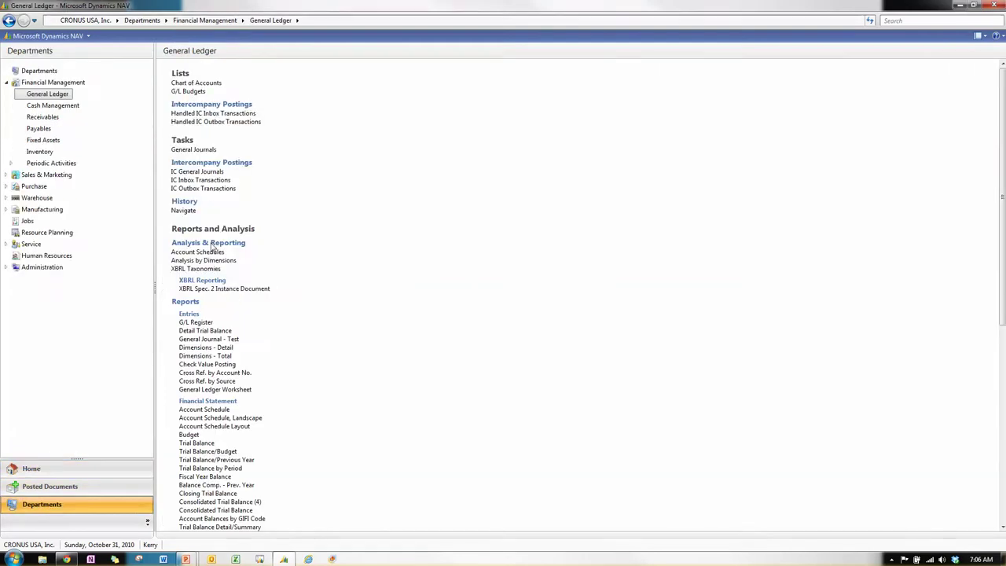
left_click(204, 254)
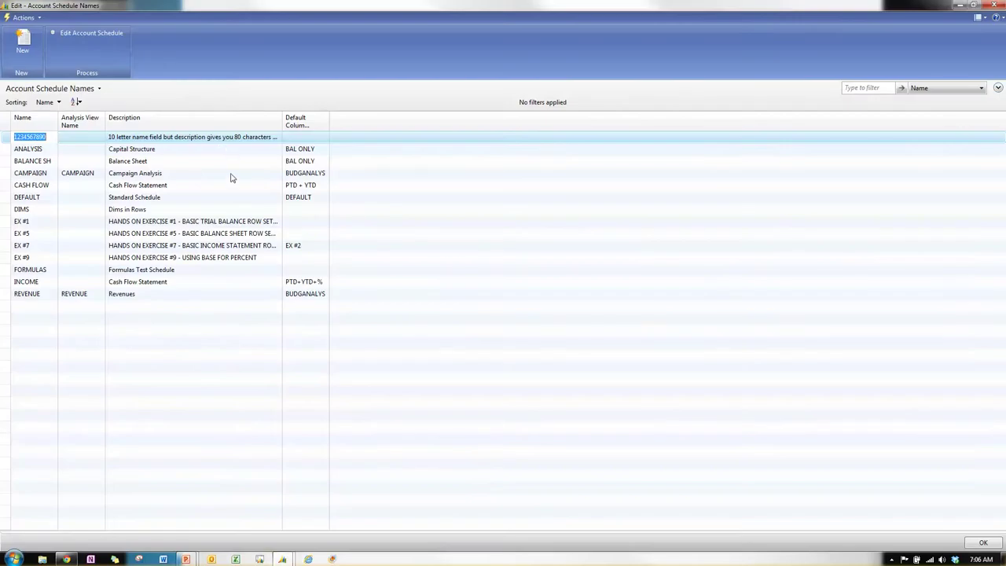
Step: Open account schedule EX #7 for editing and show its overview matrix with column layout EX #2
left_click(118, 245)
left_click(89, 34)
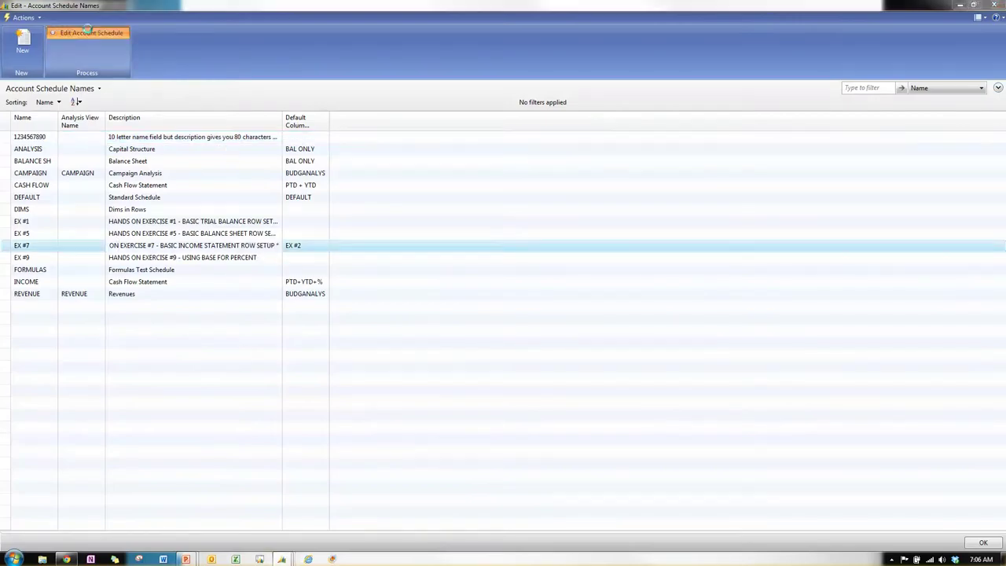
left_click(18, 48)
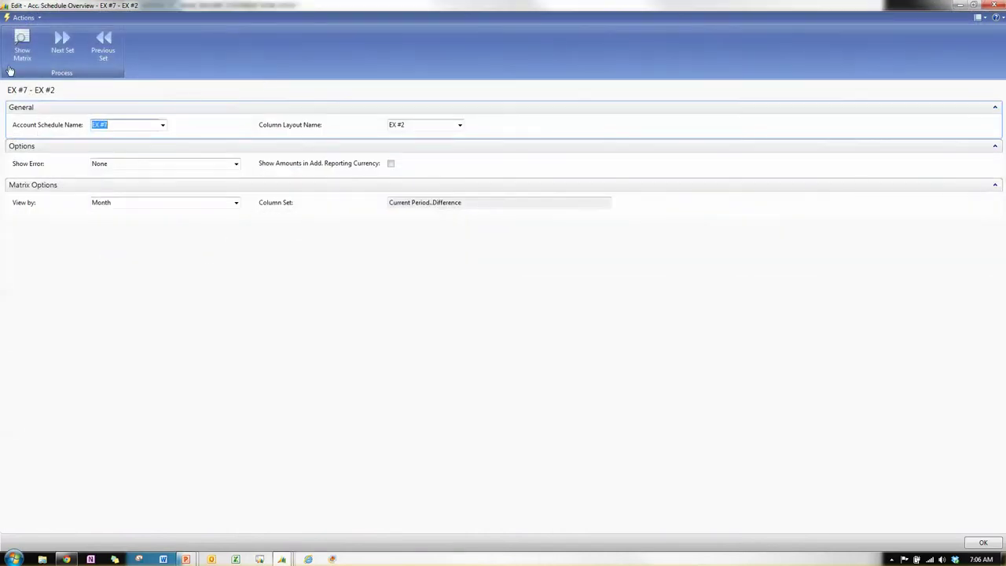
left_click(22, 45)
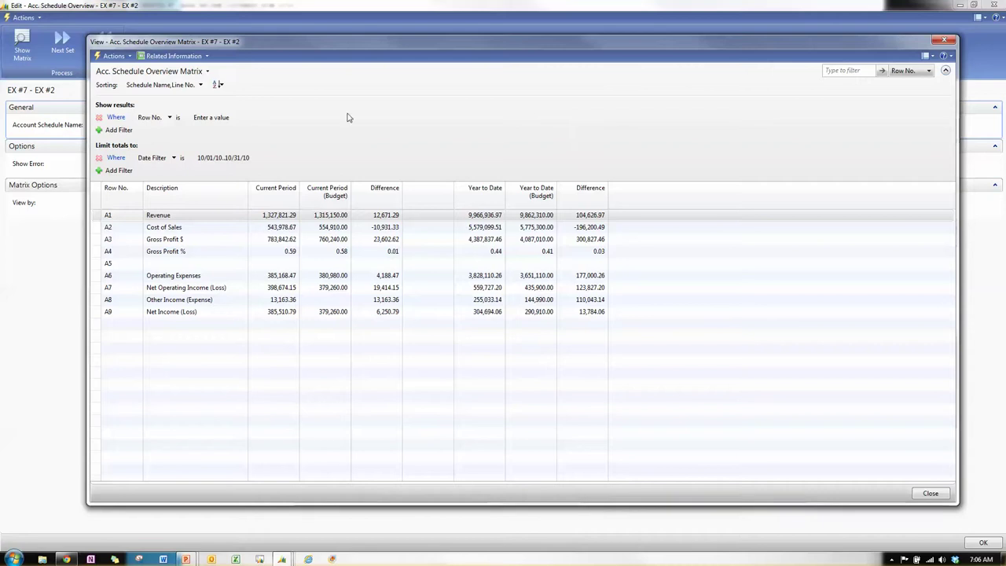
Step: Export the overview matrix to Excel with the Create Workbook option and switch to the new Excel workbook
left_click(131, 59)
mouse_move(128, 82)
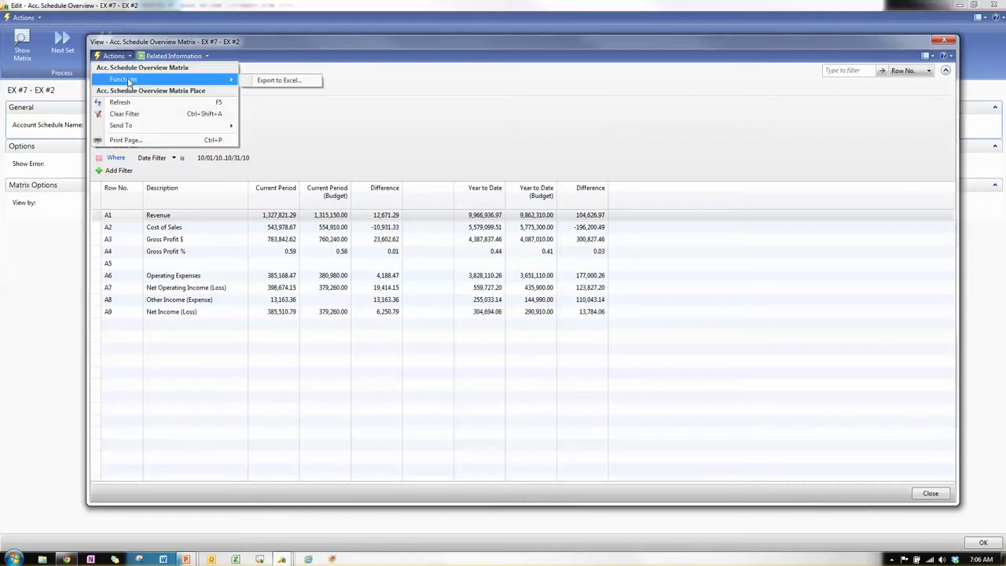
left_click(306, 85)
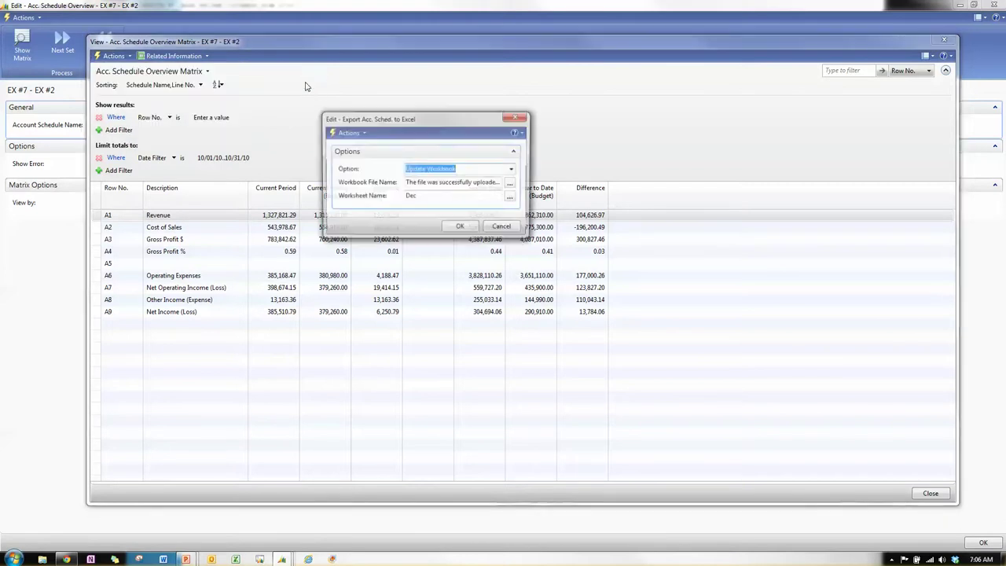
left_click(512, 169)
left_click(444, 180)
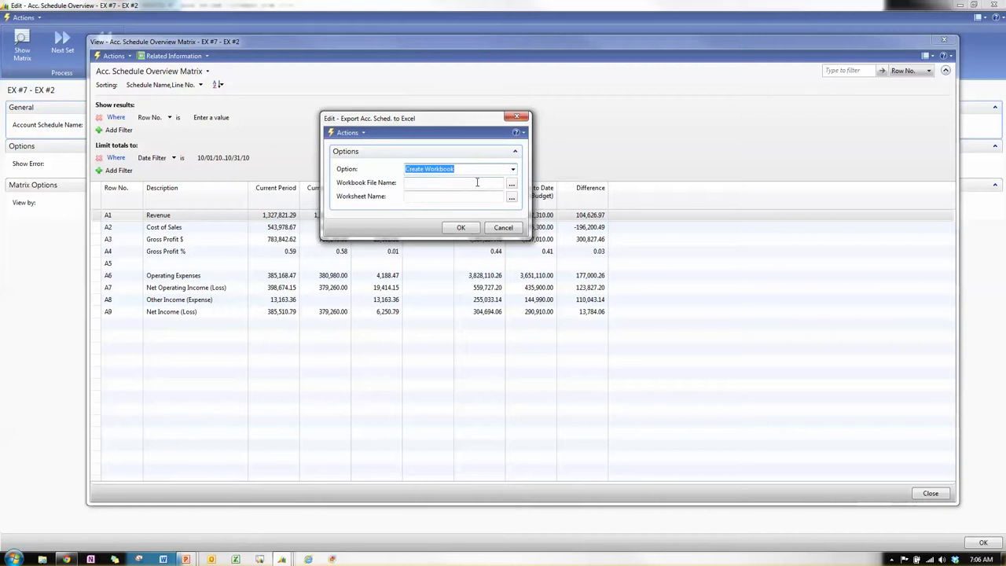
left_click(460, 228)
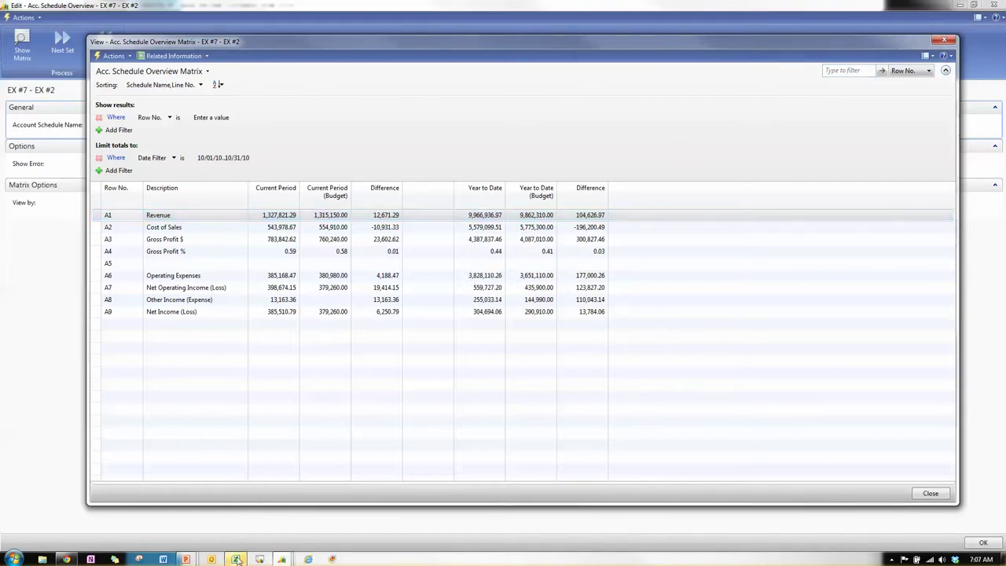
mouse_move(235, 559)
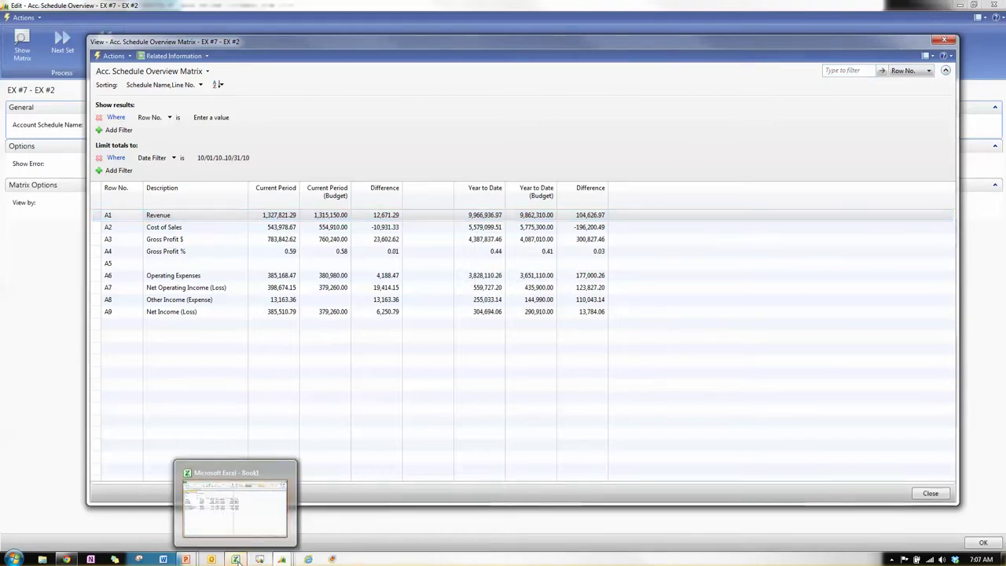
left_click(235, 560)
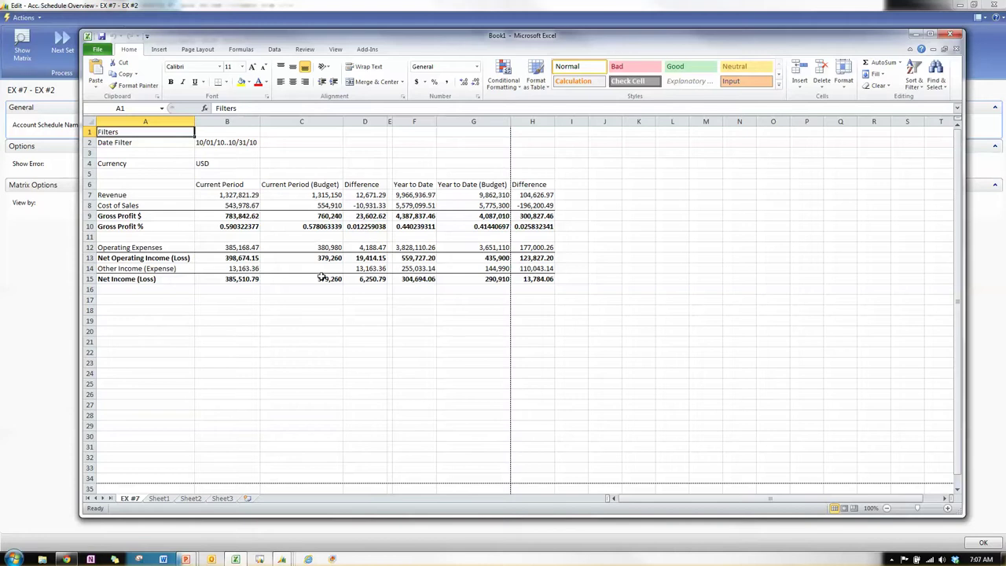
Step: Format the amounts in B7:H15 in comma style with no decimal places
left_click_drag(250, 197, 535, 280)
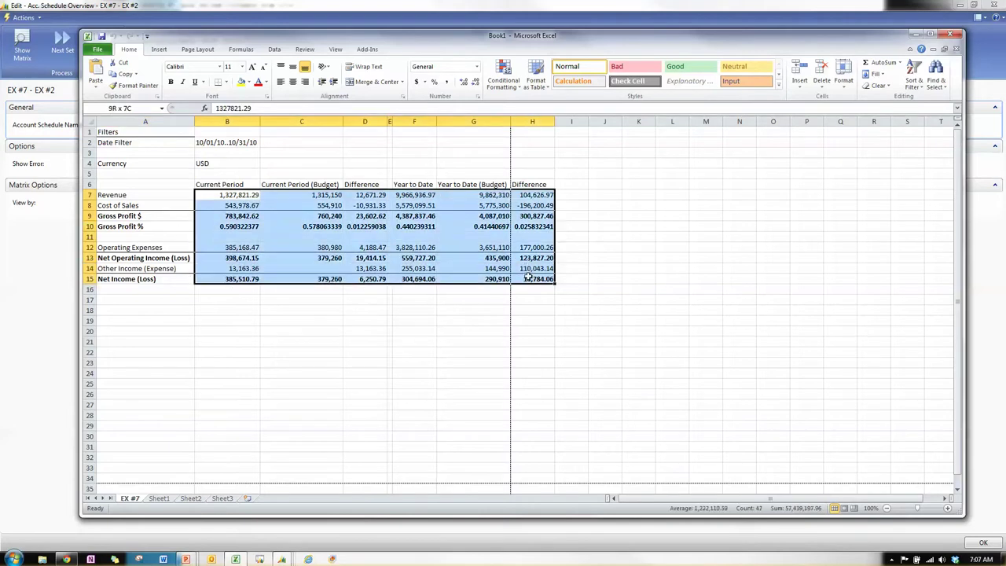
left_click(446, 81)
left_click(475, 82)
left_click(475, 82)
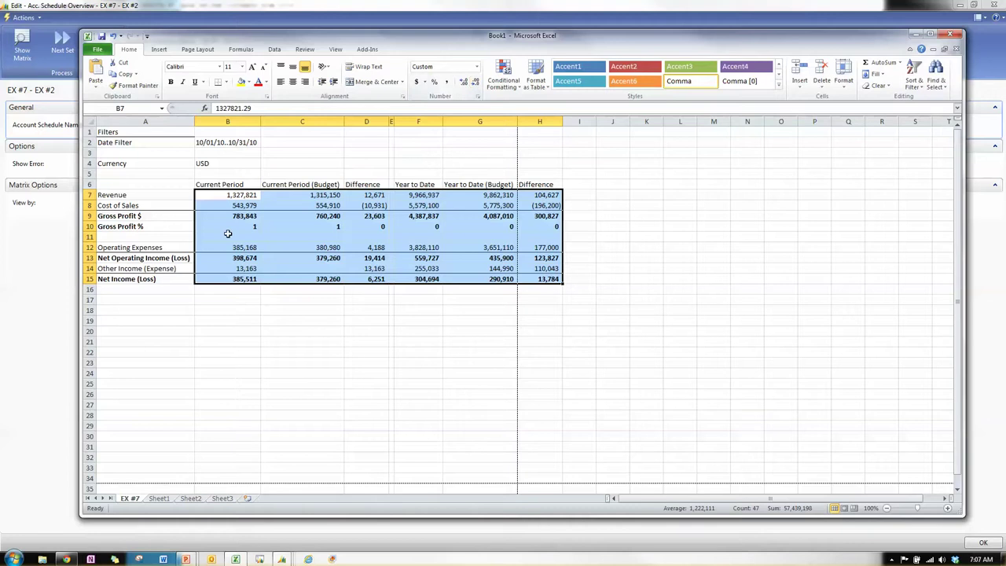
Step: Format the Gross Profit % values in B10:H10 as percentages with one decimal place
left_click_drag(224, 231, 550, 227)
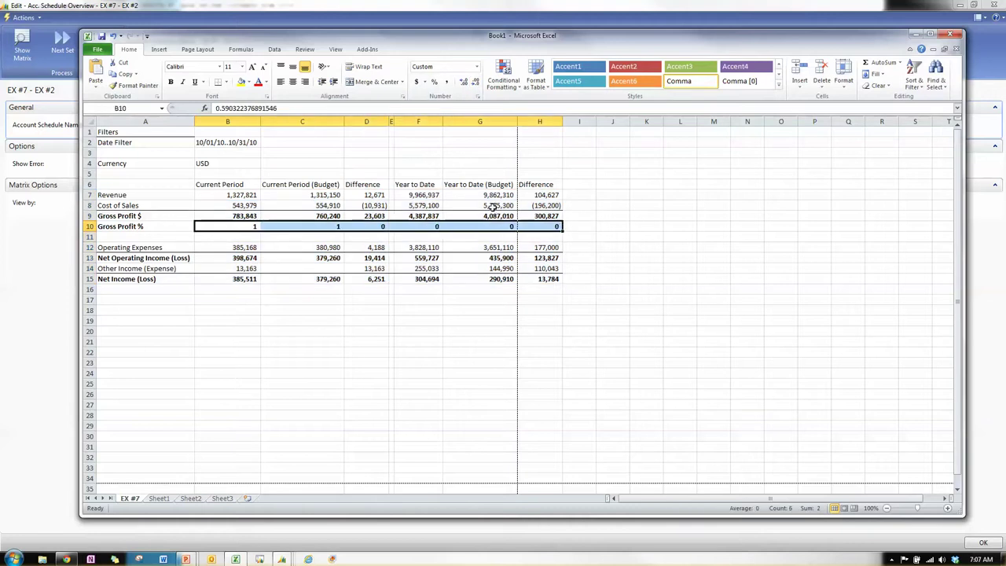
left_click(435, 81)
left_click(463, 81)
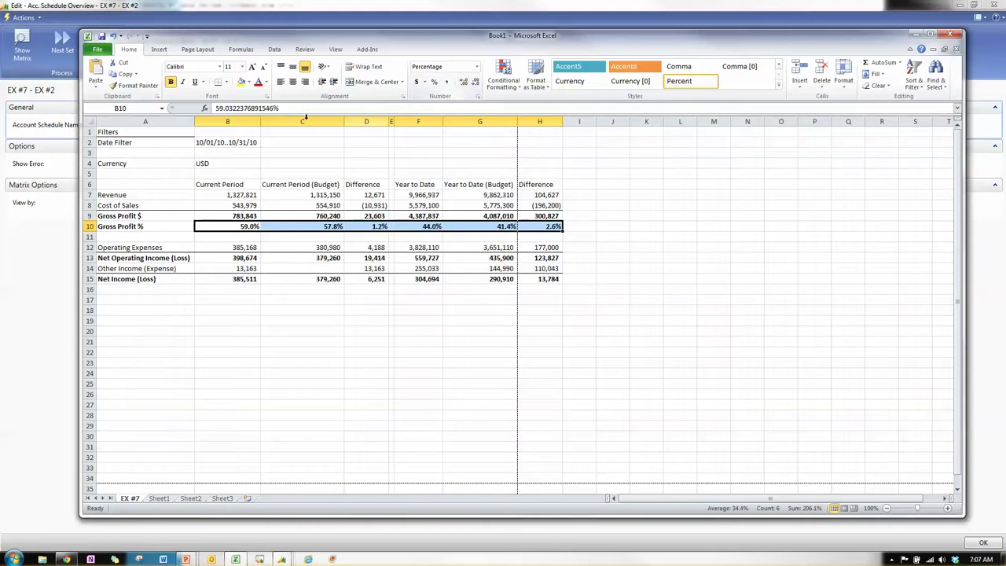
Step: Set the width of columns B to D and F to H to 11, leaving out spacer column E
left_click_drag(236, 122, 520, 122)
left_click(843, 78)
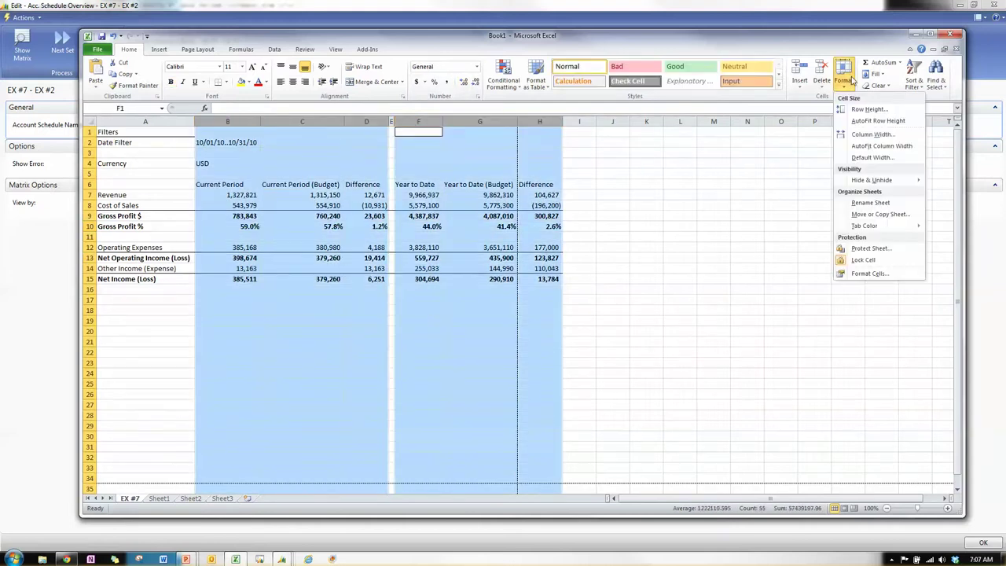
left_click(870, 136)
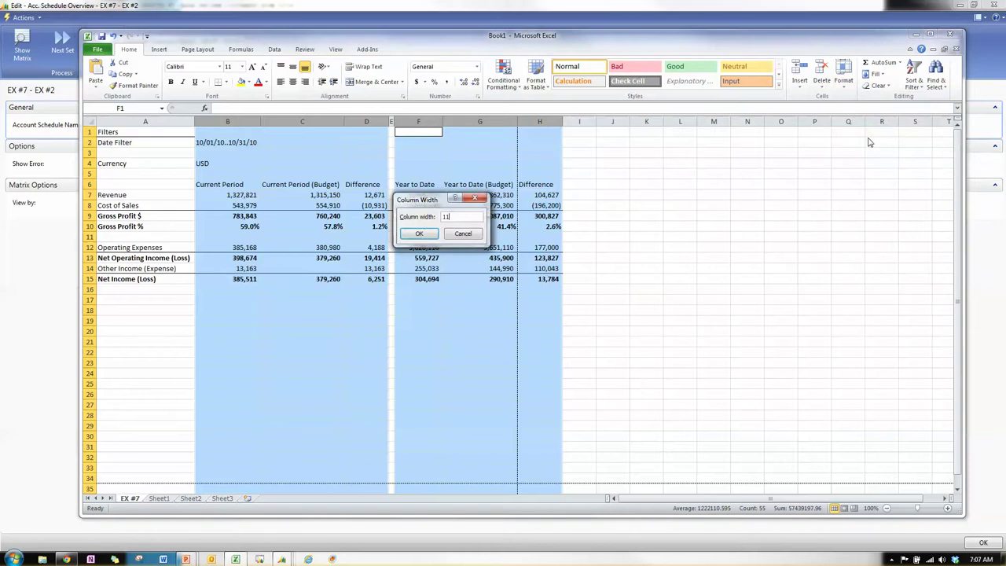
key("Return")
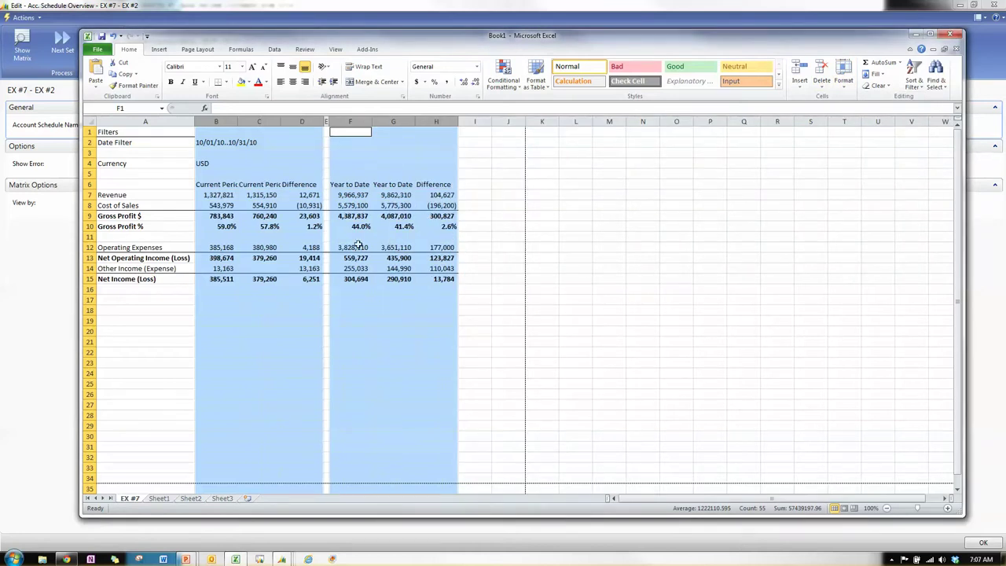
Step: Make the column headings in B6:H6 bold and wrap their text
left_click_drag(214, 184, 424, 184)
left_click(171, 83)
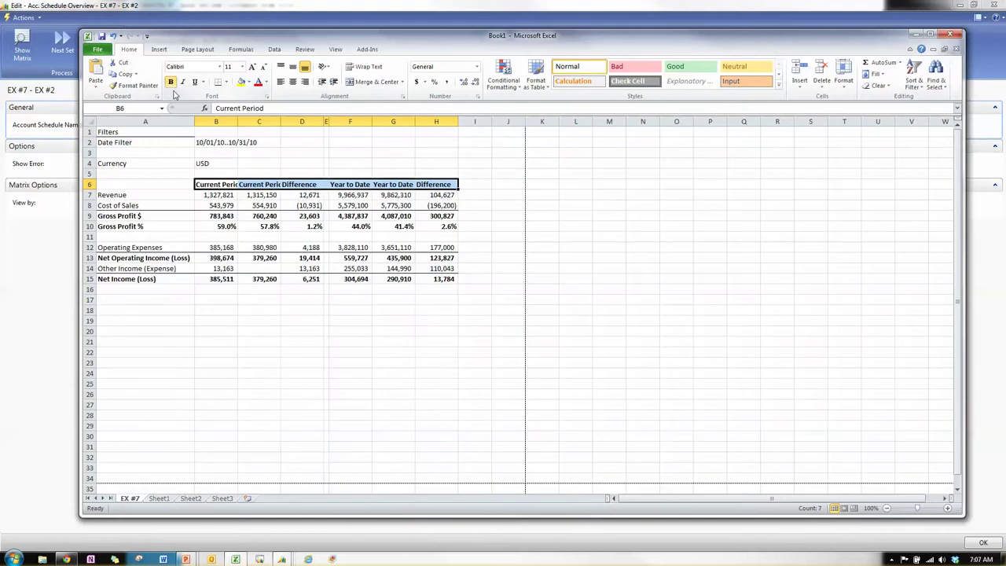
left_click(365, 68)
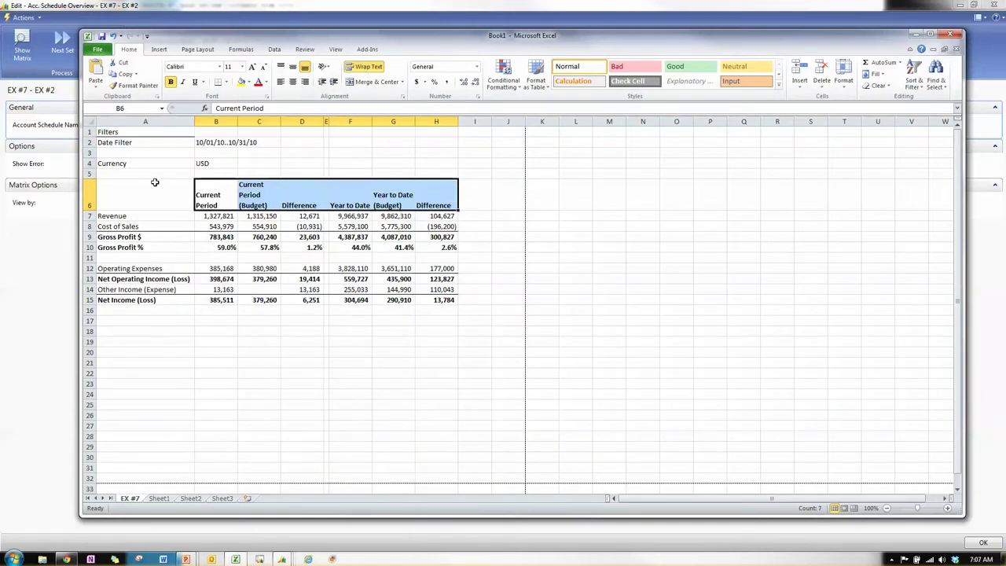
Step: Remove all borders from column A
left_click(143, 121)
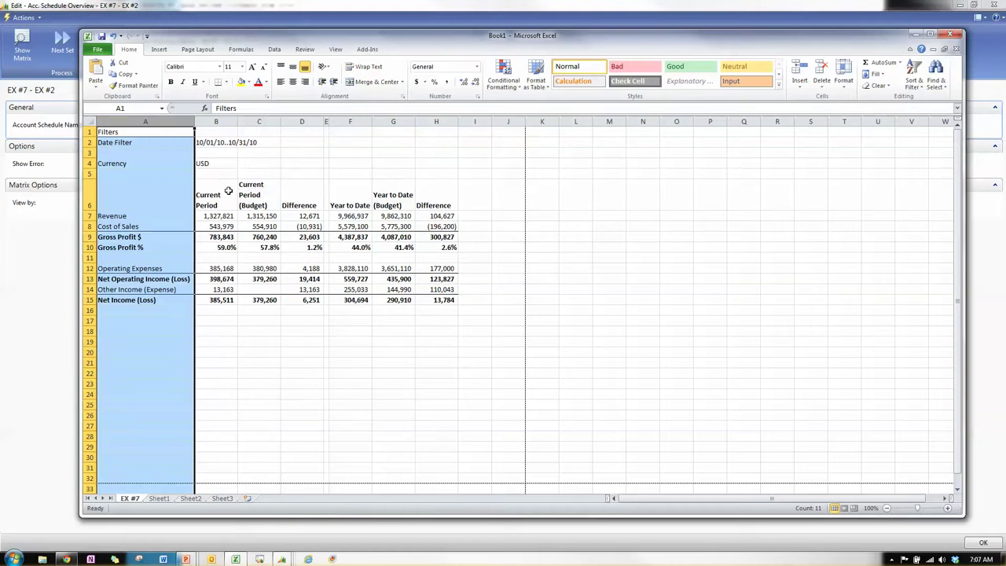
left_click(227, 82)
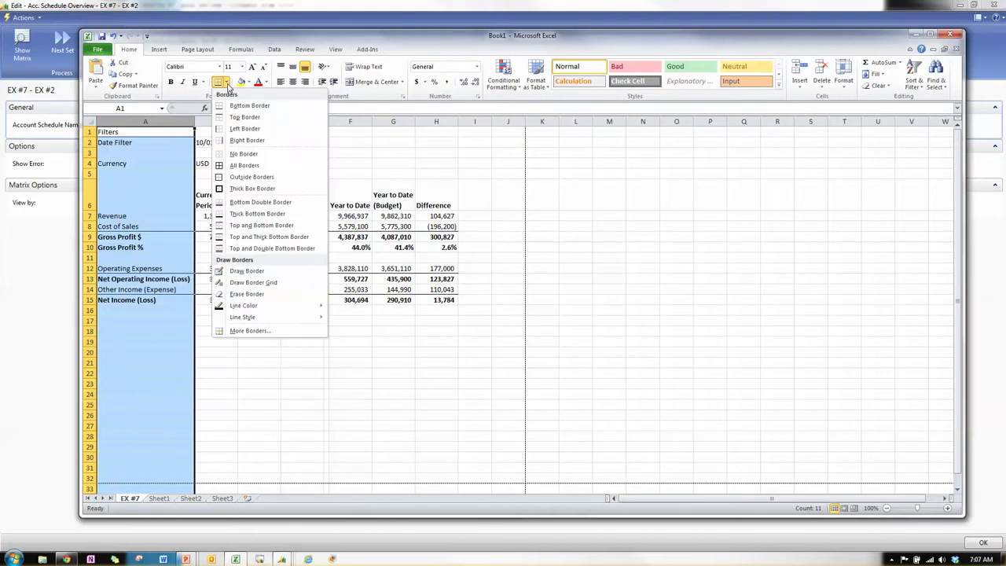
left_click(228, 154)
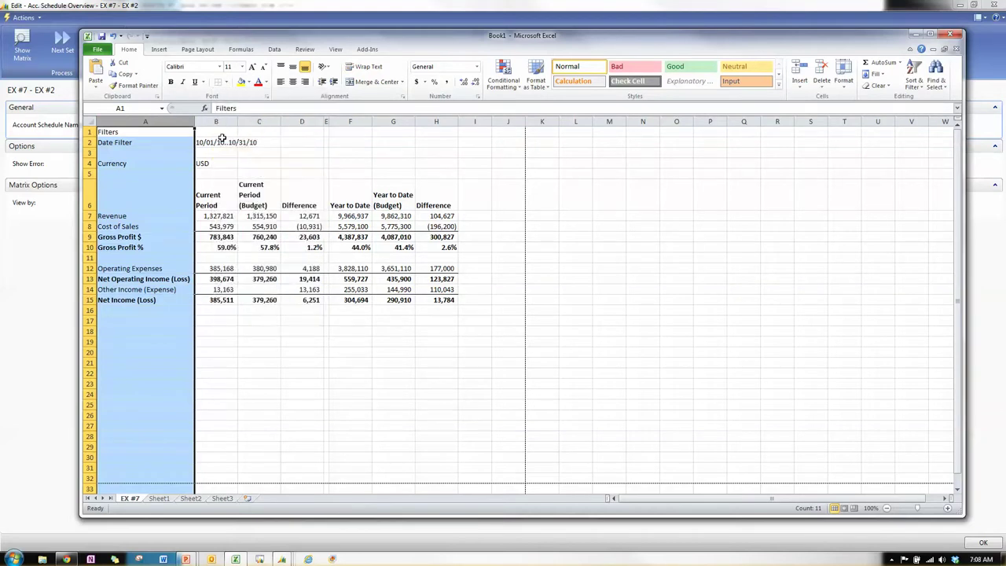
left_click(222, 131)
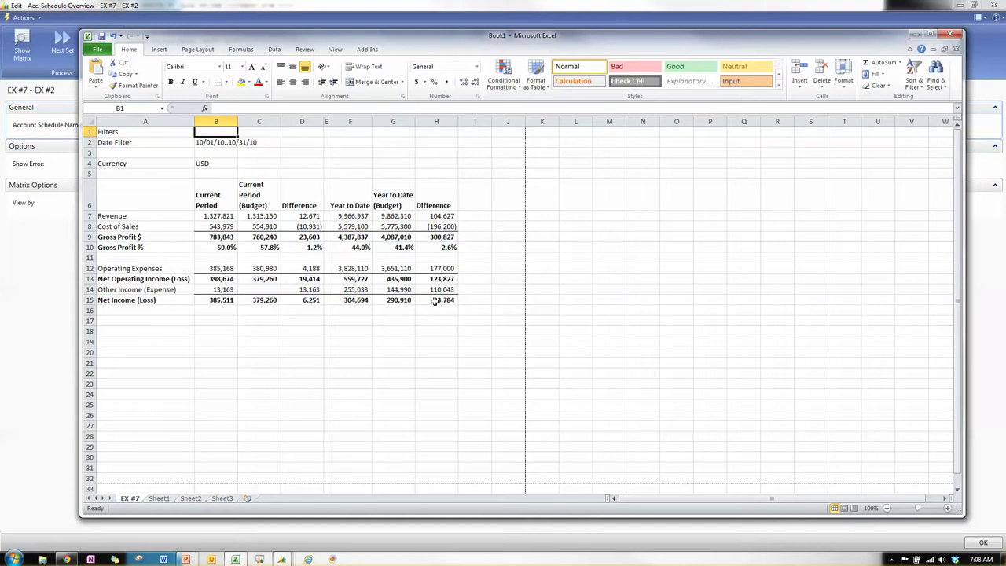
Step: Set A1:H15 as the print area of the EX #7 sheet
left_click_drag(436, 300, 89, 126)
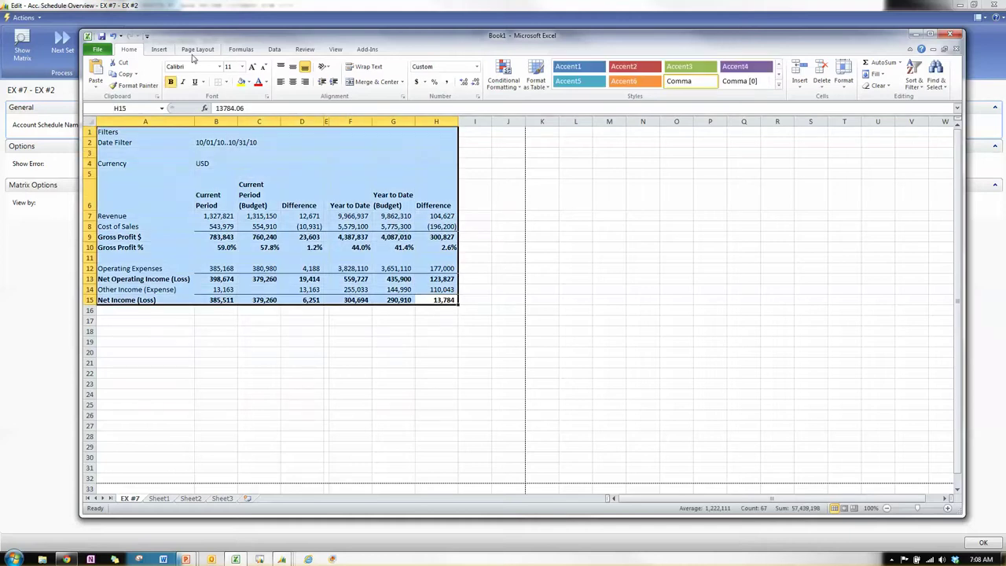
left_click(195, 52)
left_click(239, 78)
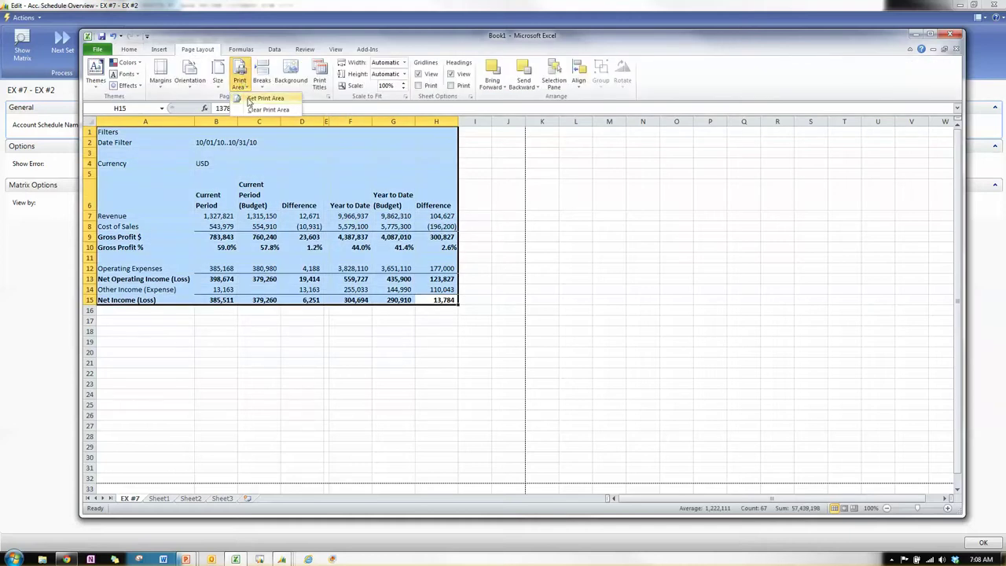
left_click(265, 98)
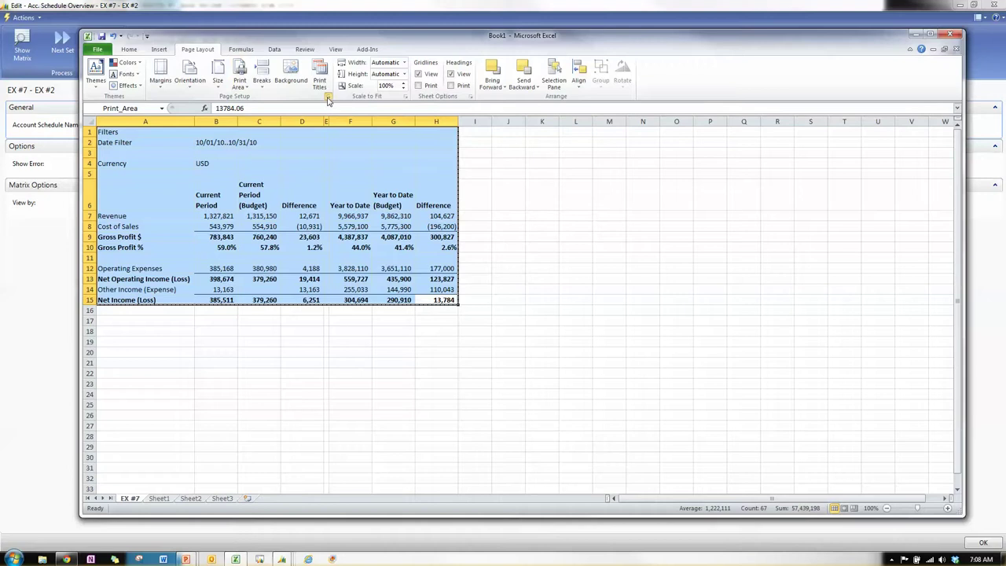
Step: Set the page to portrait, fitted to 1 page wide by 1 tall, check the print preview and return to the sheet
left_click(328, 96)
left_click(375, 151)
left_click(354, 202)
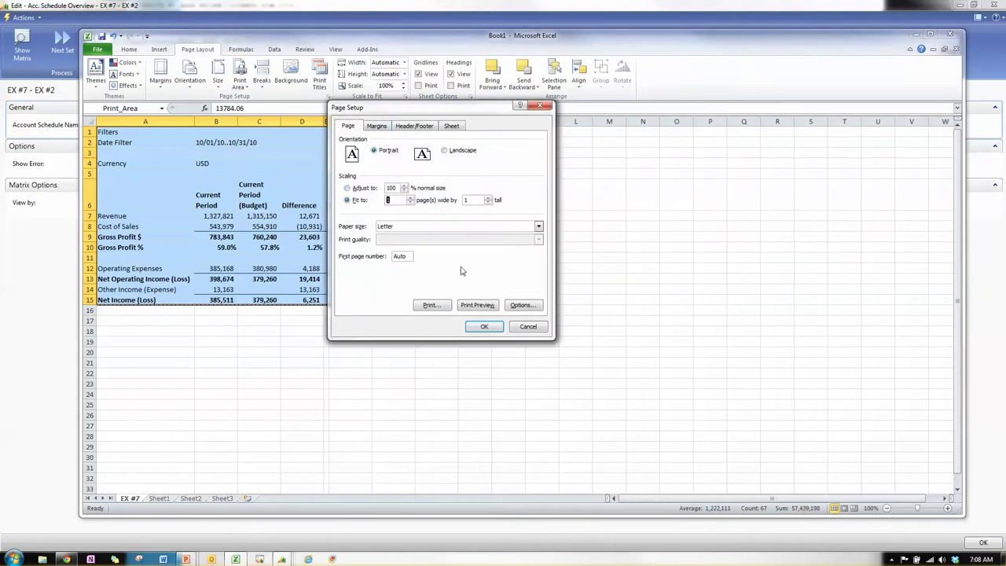
left_click(477, 305)
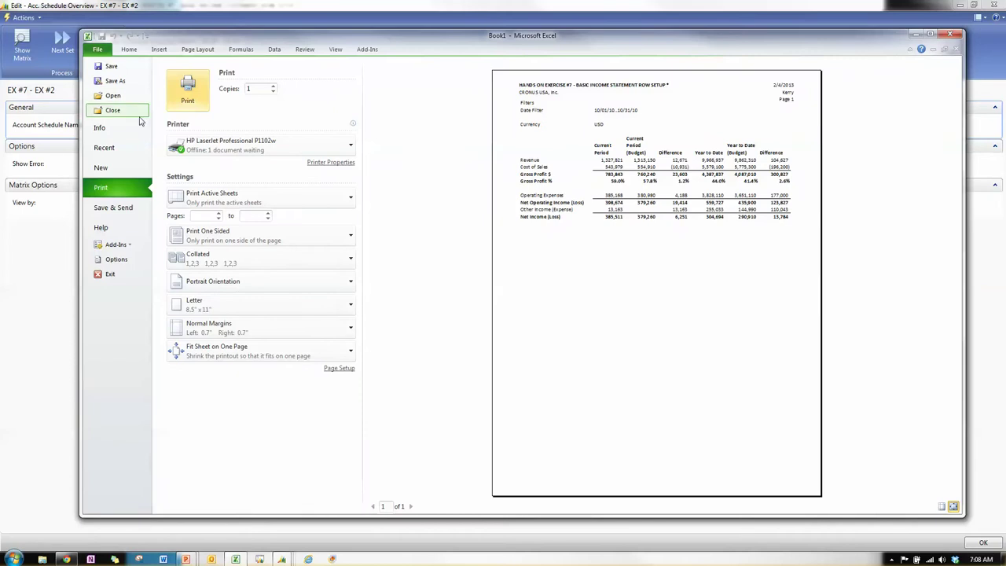
left_click(130, 52)
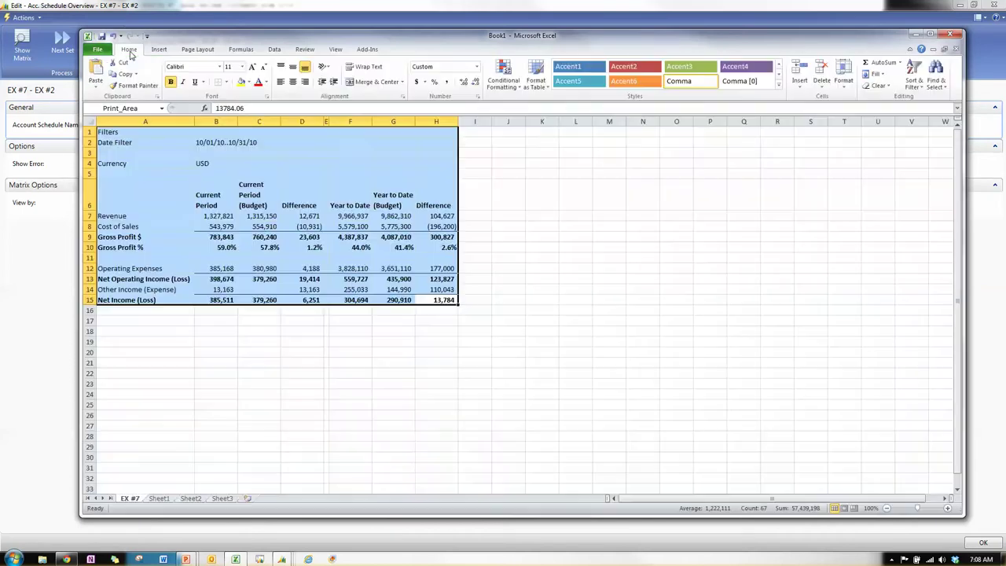
Step: Create a copy of the EX #7 sheet in Book1, placed before Sheet1
left_click(226, 133)
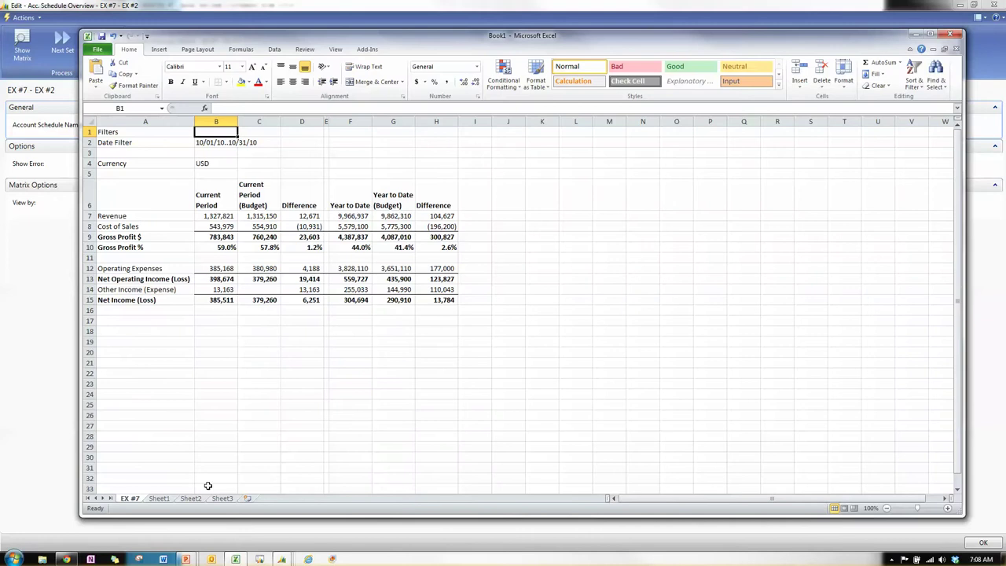
right_click(139, 500)
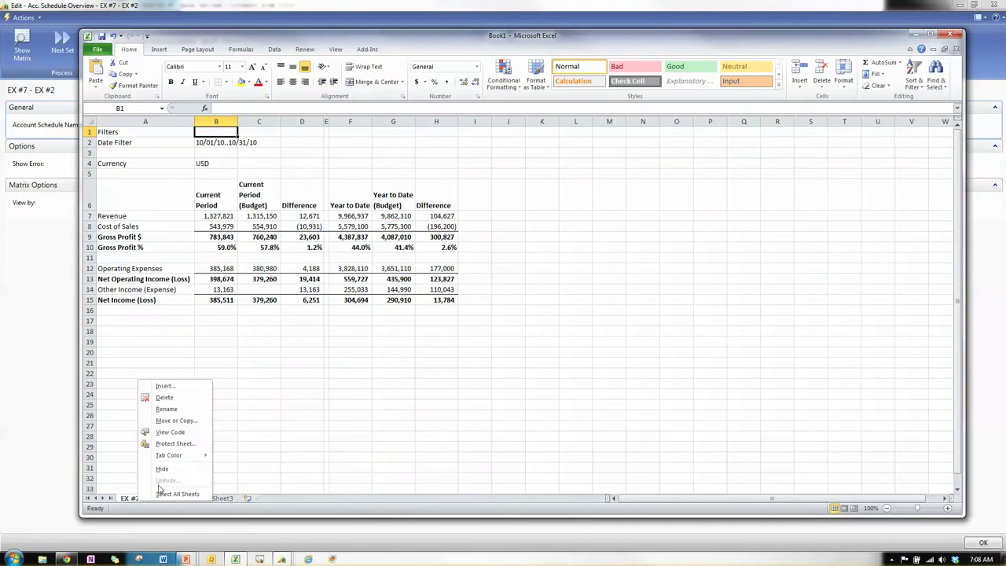
left_click(176, 422)
left_click(115, 409)
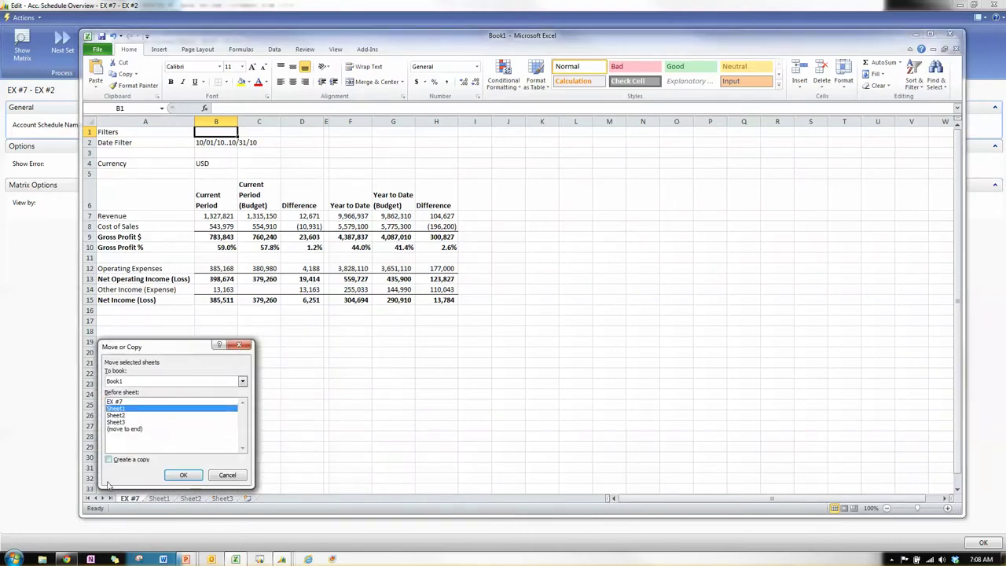
left_click(109, 459)
left_click(174, 474)
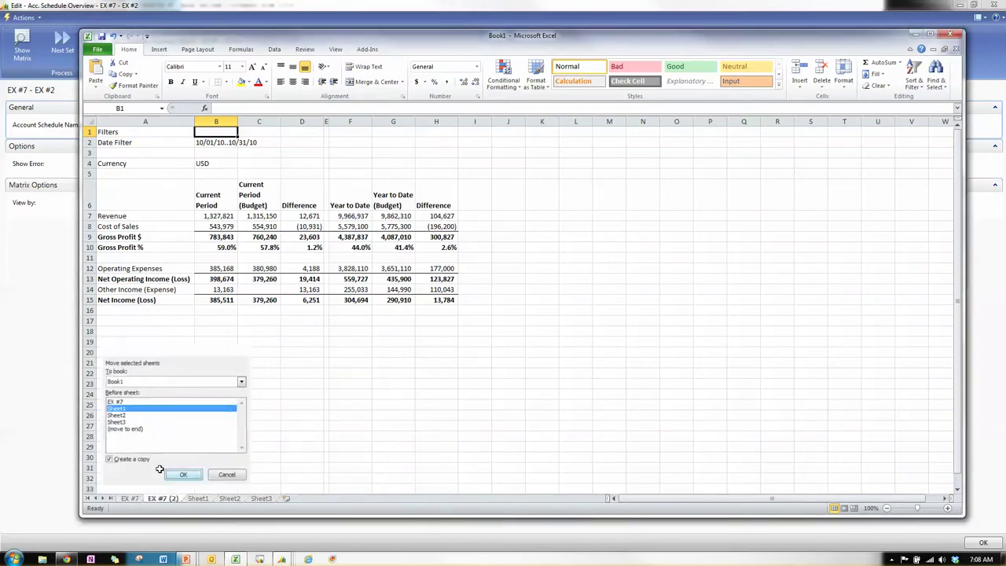
Step: Create a copy of the EX #7 (2) sheet in Book1, placed before Sheet1
right_click(165, 501)
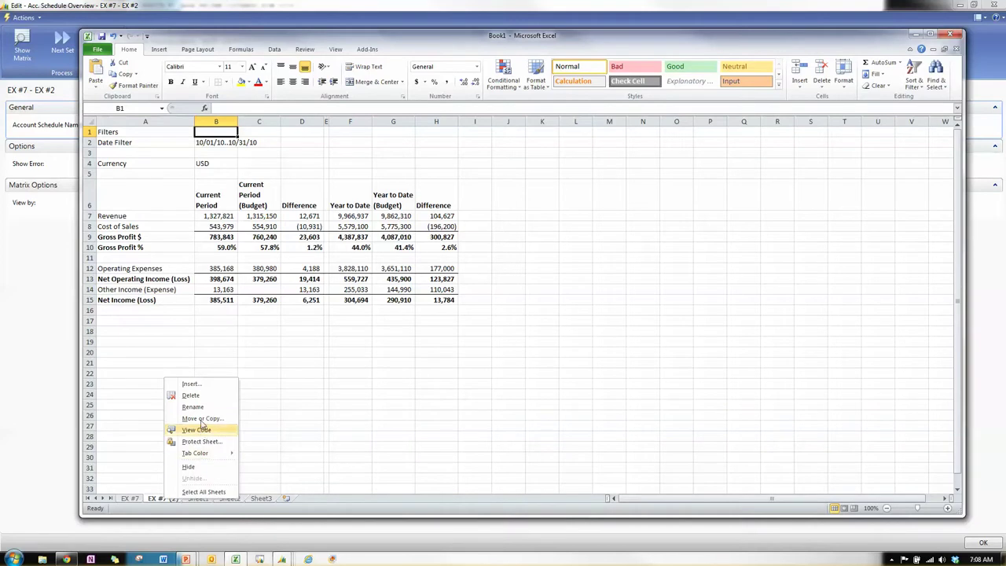
left_click(199, 417)
left_click(147, 413)
left_click(154, 459)
left_click(206, 473)
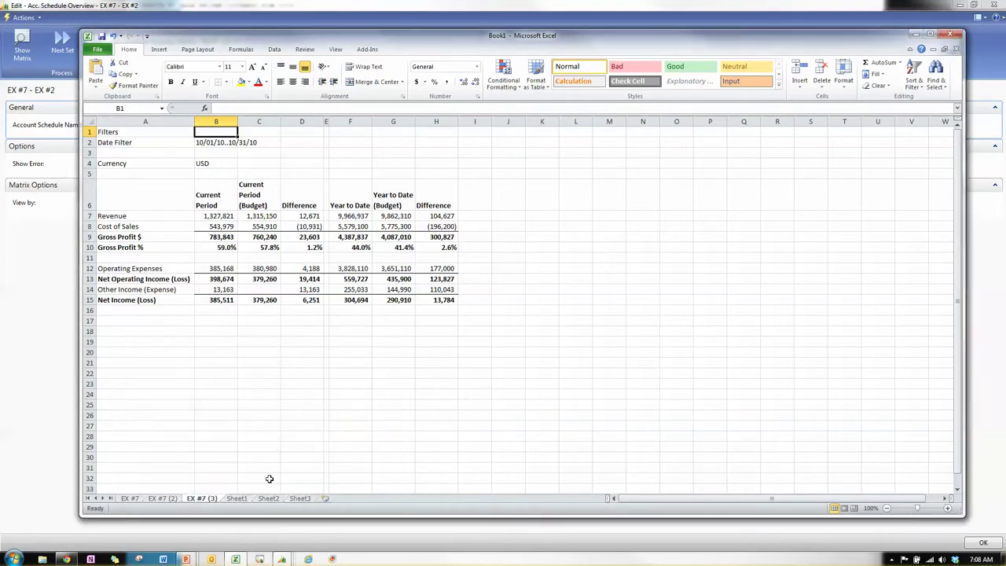
Step: Delete the empty sheets Sheet1, Sheet2 and Sheet3 from the workbook
left_click(245, 500)
left_click(299, 500, "shift")
right_click(302, 501)
left_click(334, 385)
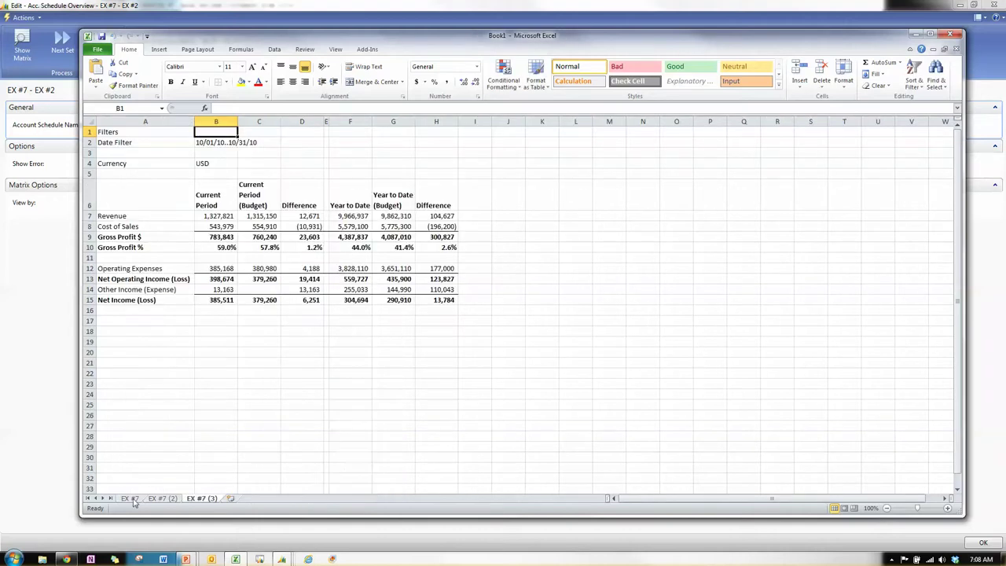
Step: Rename the three remaining sheets Oct, Nov and Dec in order, and return to the Oct sheet
double_click(131, 499)
type("Oct")
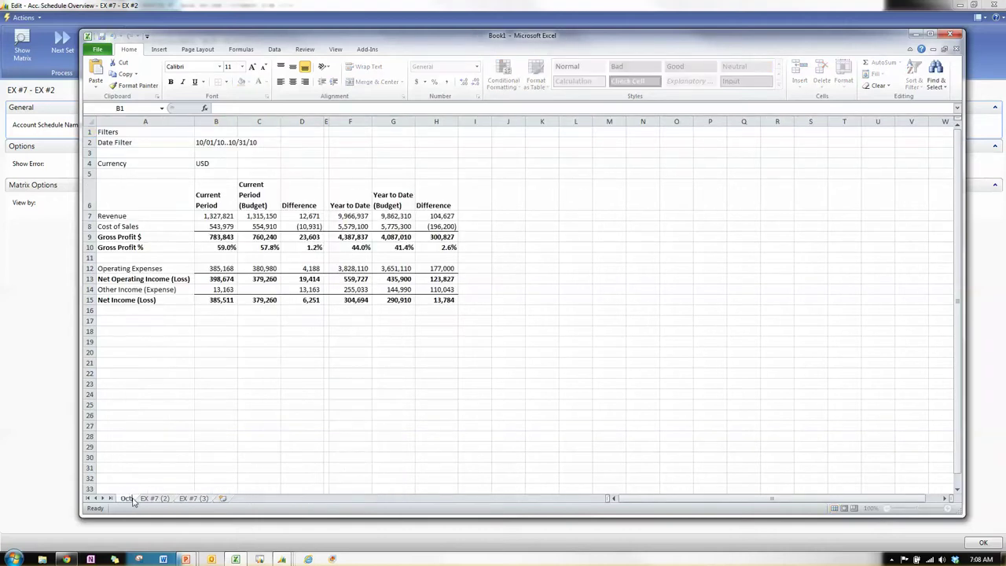
double_click(162, 500)
type("Nov")
double_click(171, 499)
type("Dec")
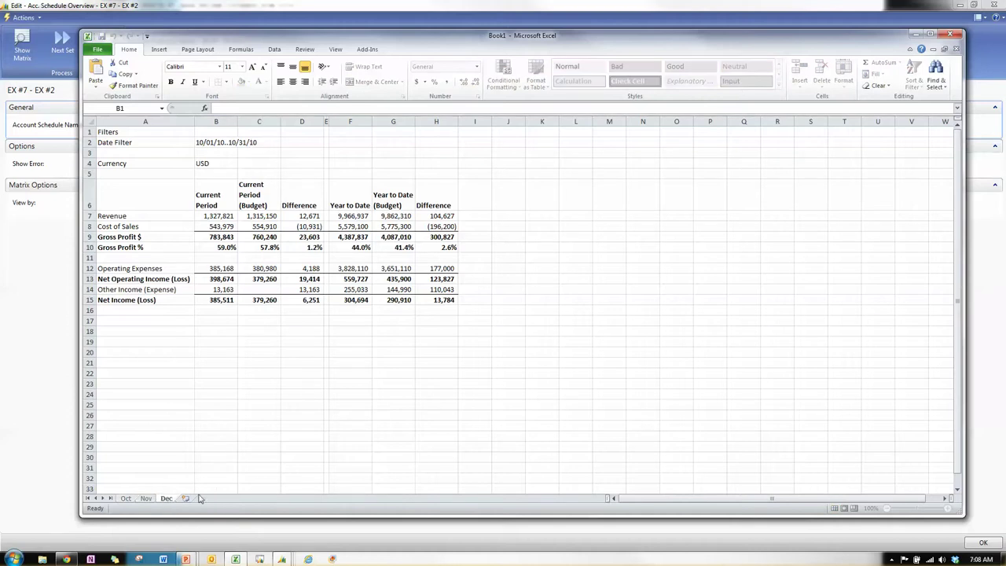
left_click(143, 501)
left_click(127, 501)
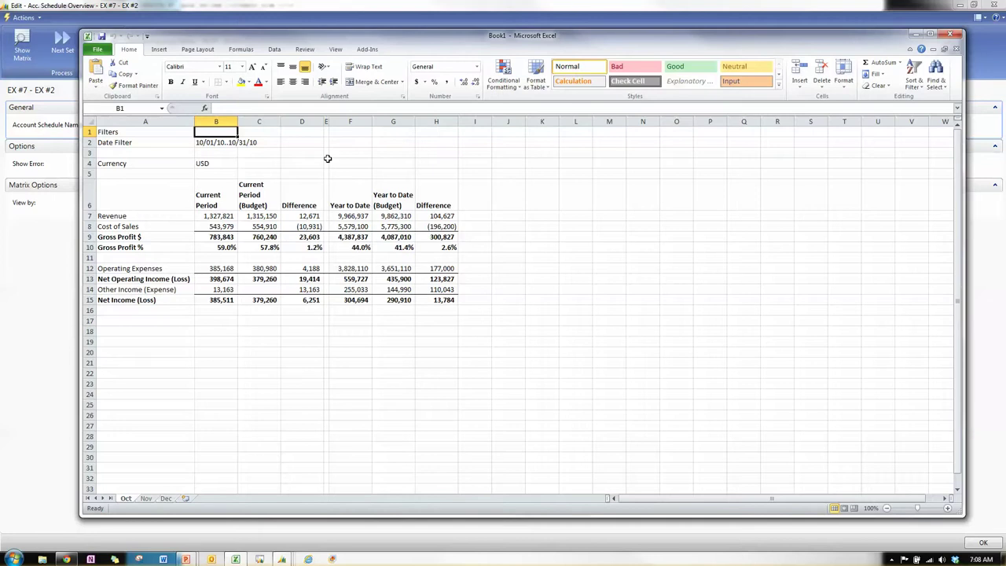
Step: Save the workbook to the Desktop as Demo in Excel Workbook format and close Excel
left_click(96, 51)
key("Escape")
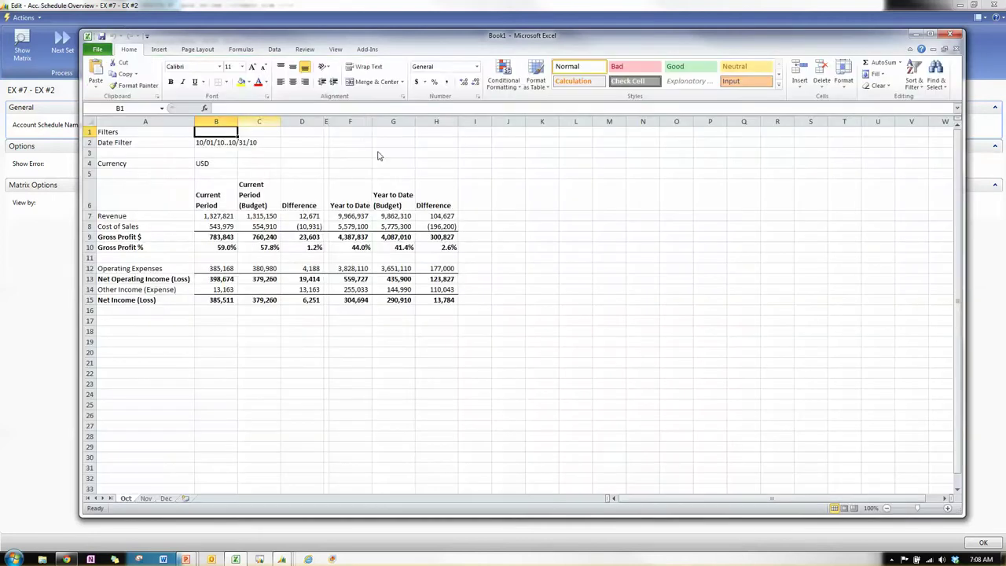
key("ctrl+s")
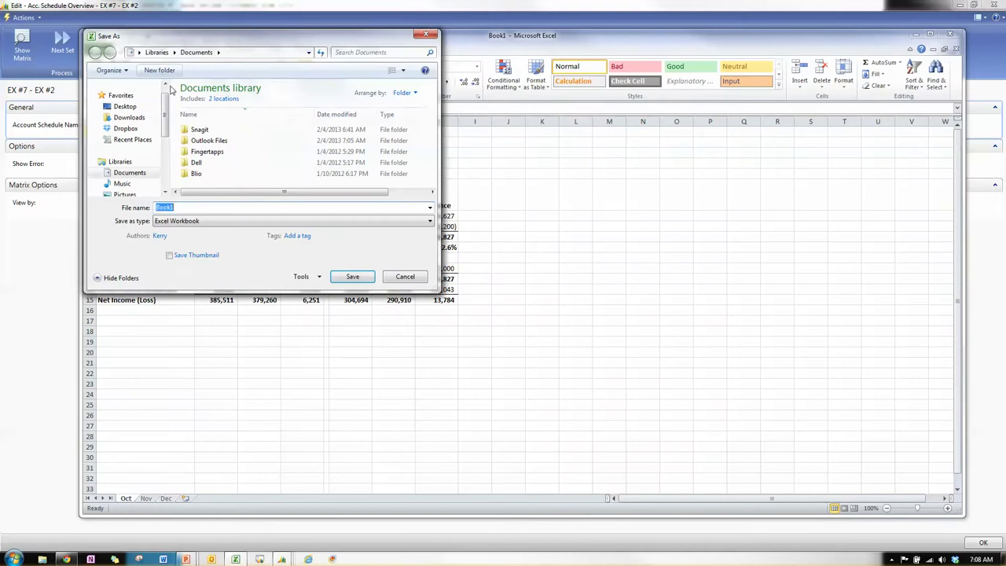
left_click(125, 106)
left_click_drag(178, 209, 134, 213)
type("Demo")
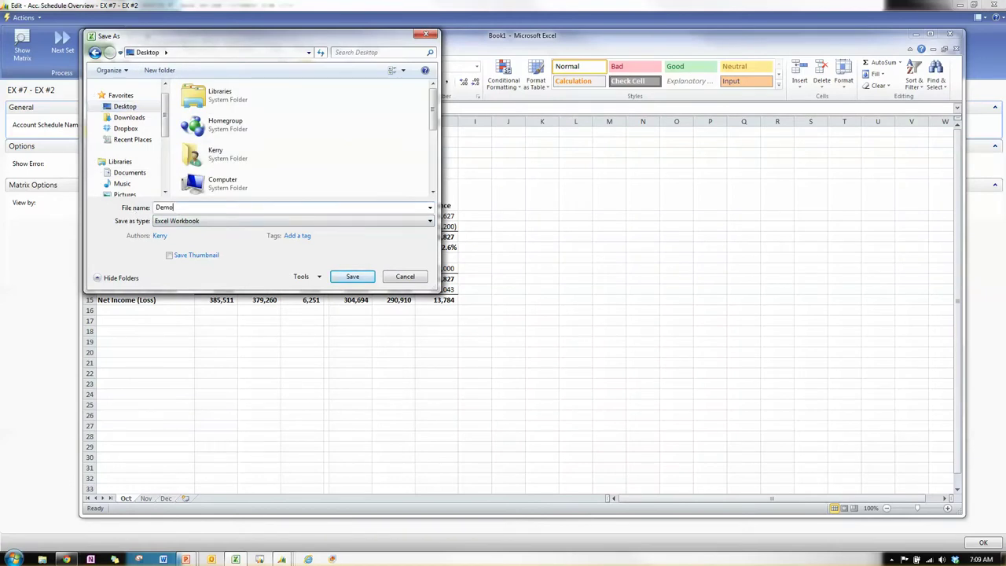
left_click(352, 276)
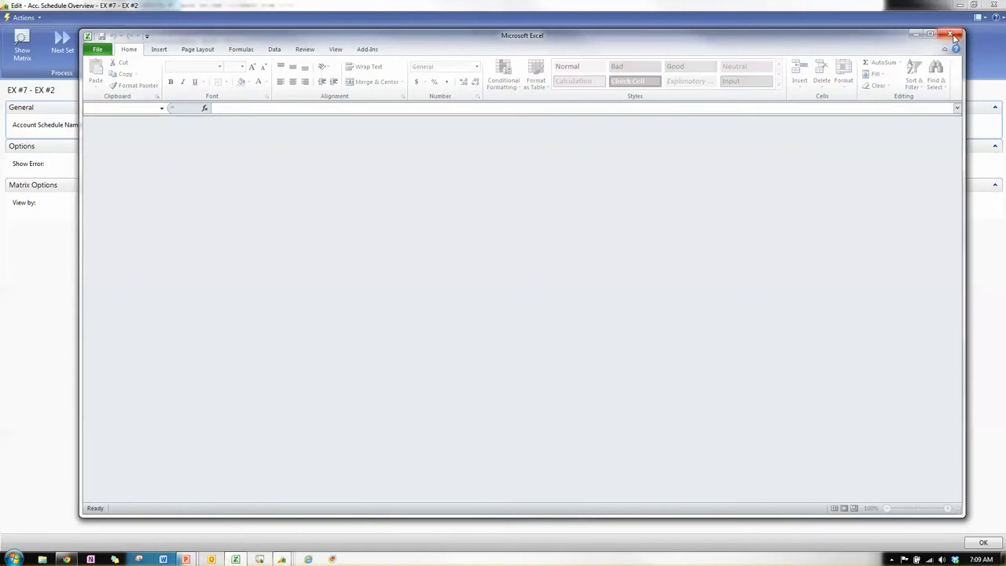
left_click(953, 37)
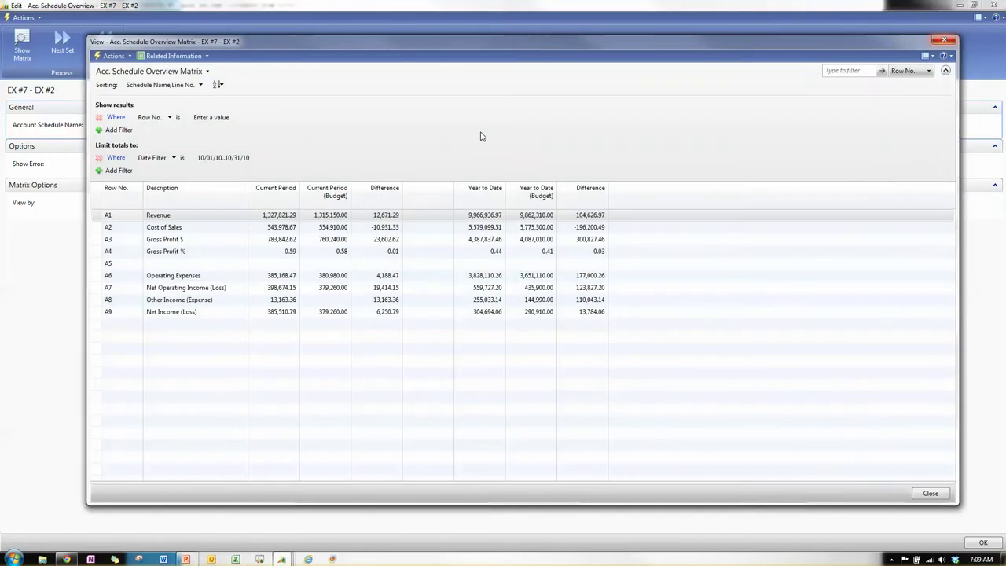
Step: Set the date filter of the account schedule matrix to 11/01/10..11/30/10
left_click(246, 158)
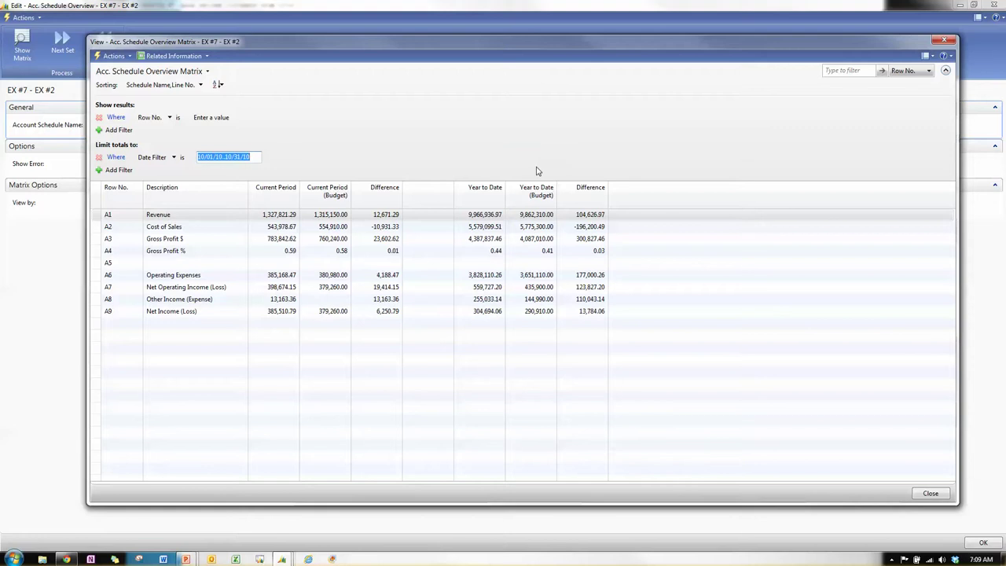
type("11/01/1")
type("0..")
type("11/30/10")
left_click(537, 172)
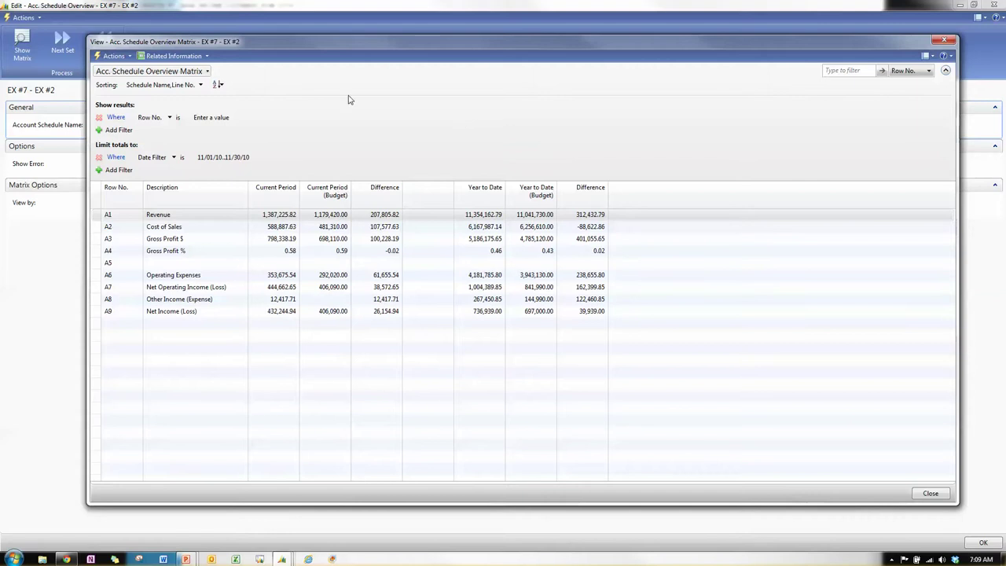
Step: Start an Excel export of the matrix with the Update Workbook option, using the Demo file on the Desktop
left_click(131, 58)
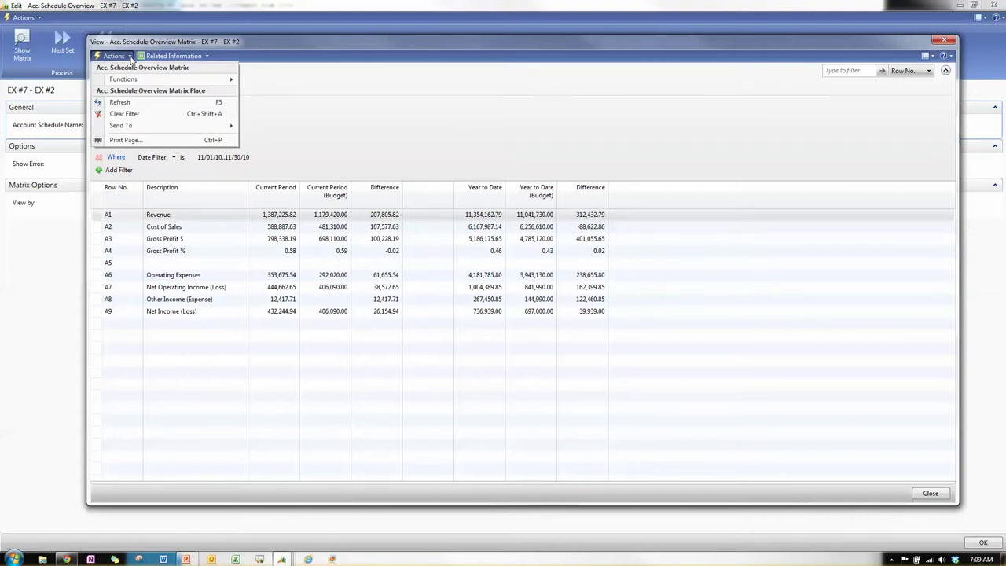
mouse_move(135, 81)
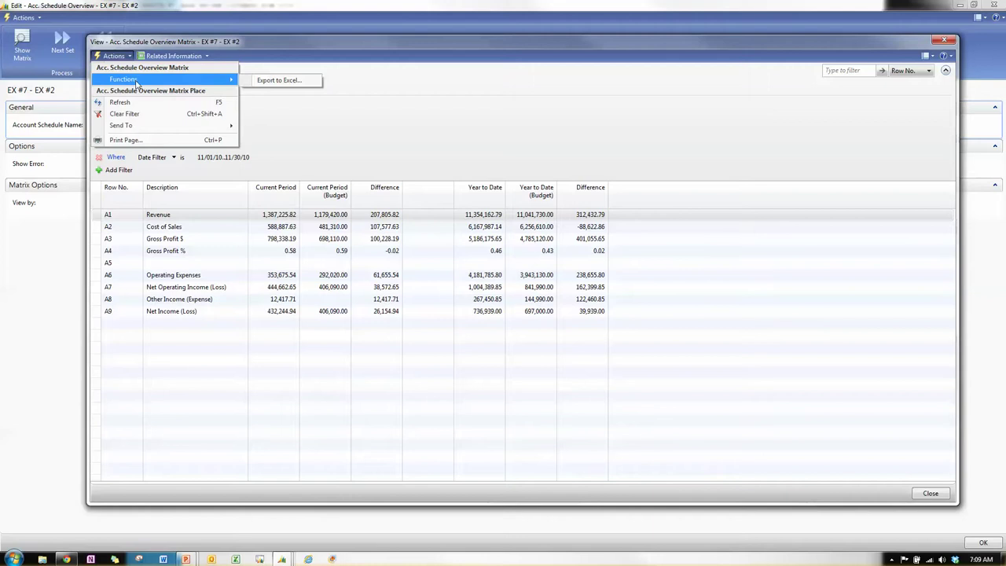
left_click(272, 82)
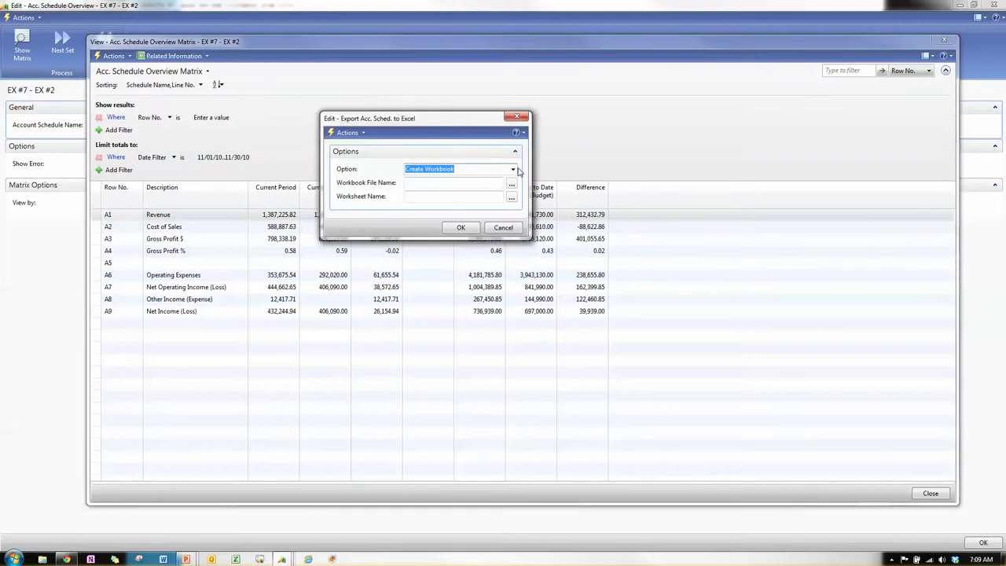
left_click(512, 169)
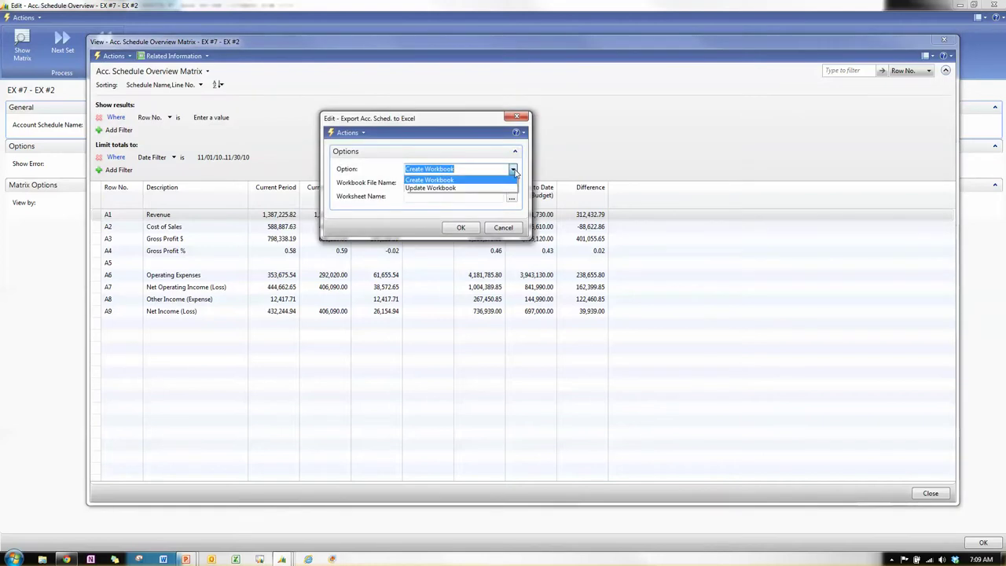
left_click(438, 189)
left_click(512, 186)
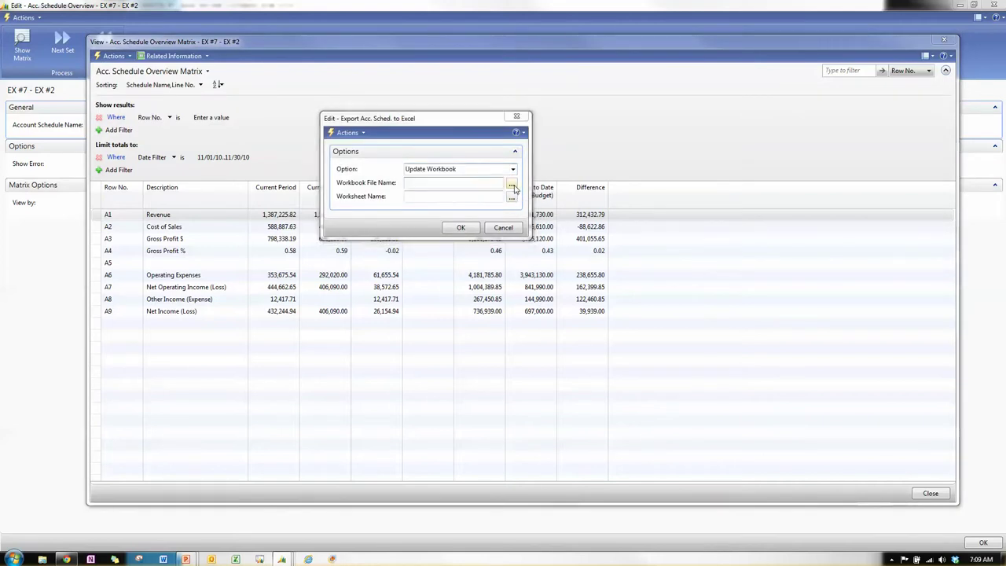
left_click(454, 295)
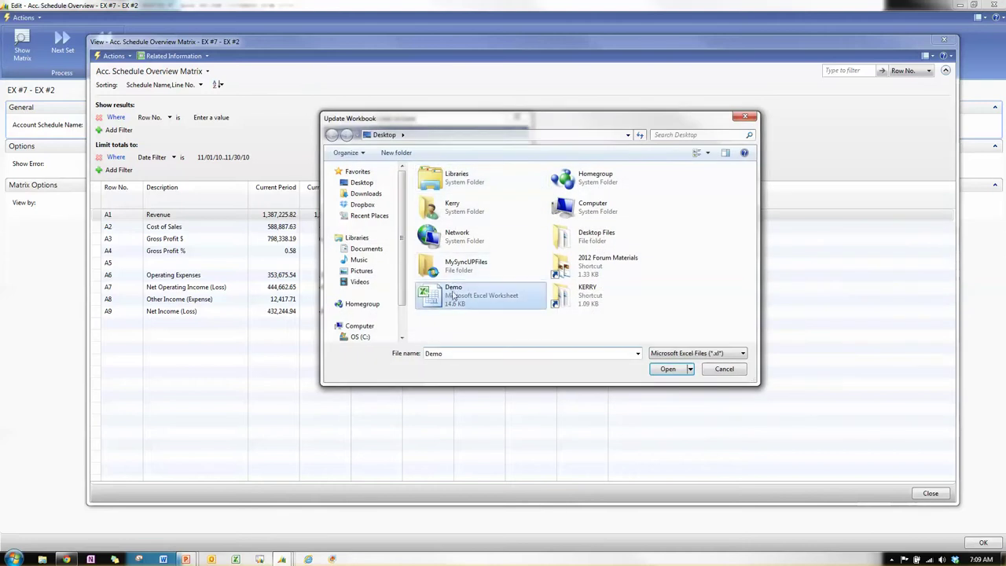
left_click(668, 369)
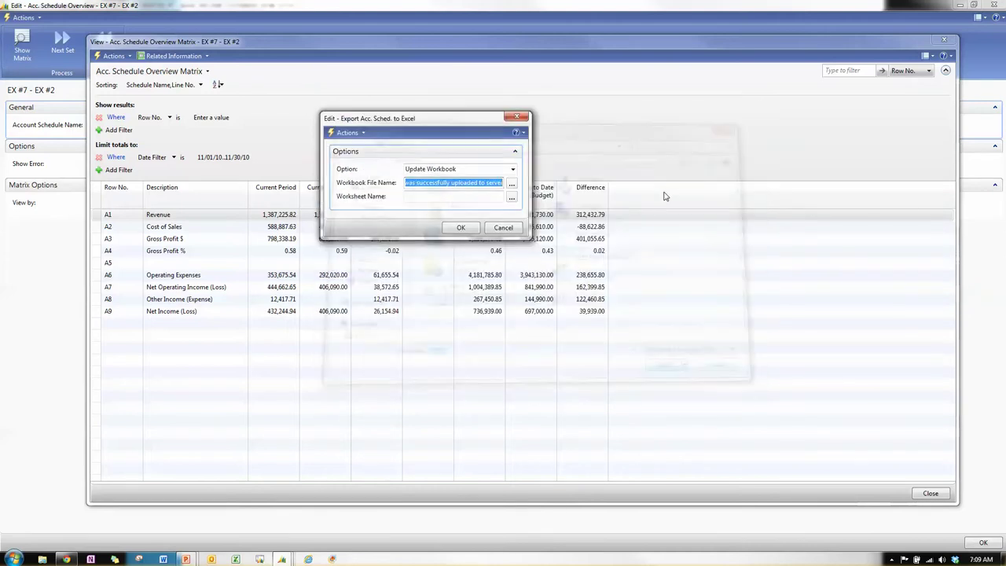
Step: Choose Nov as the worksheet to update and run the export
left_click(512, 199)
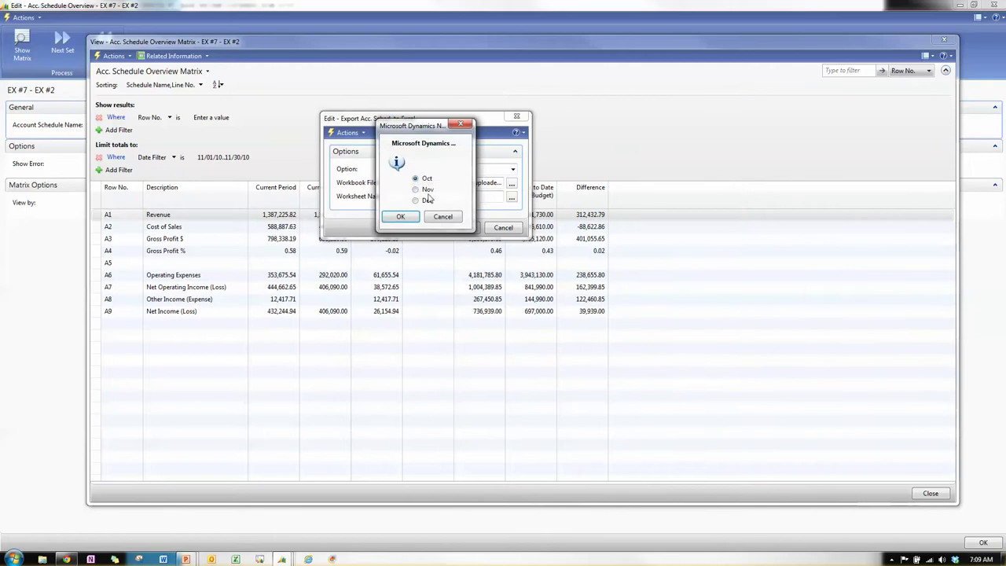
left_click(400, 216)
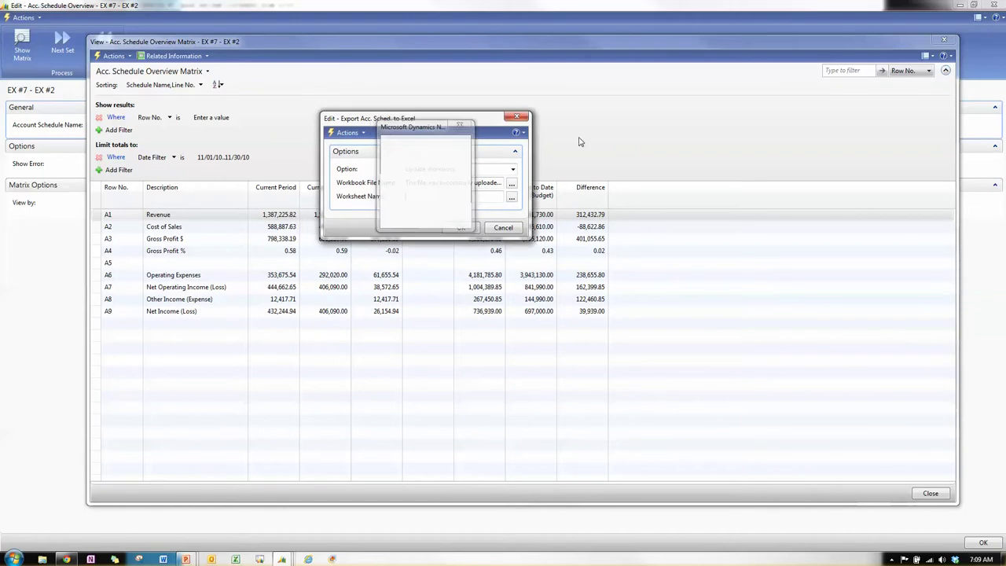
left_click(462, 228)
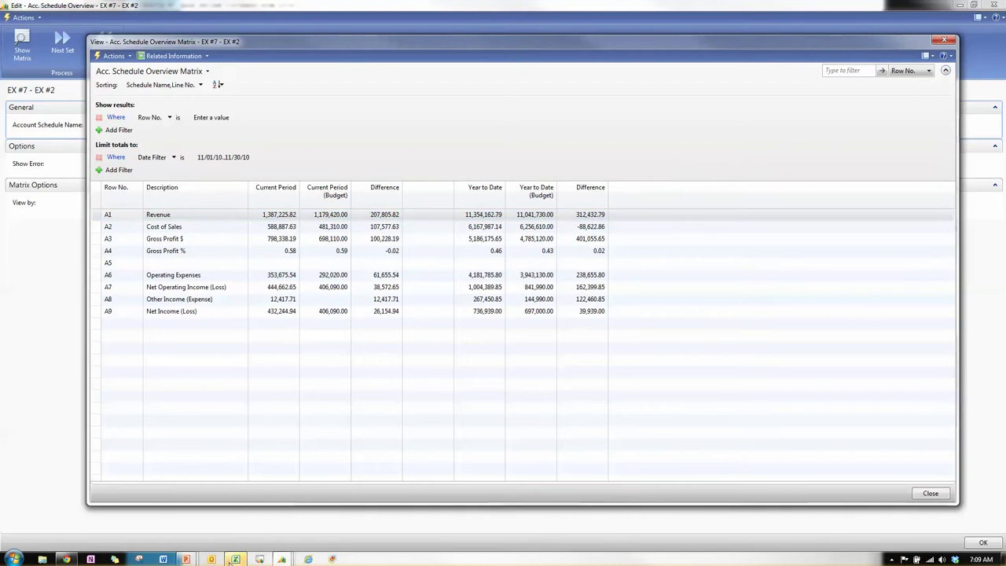
Step: Switch to the Demo workbook in Excel and remove all borders from column A of the Nov sheet
mouse_move(228, 561)
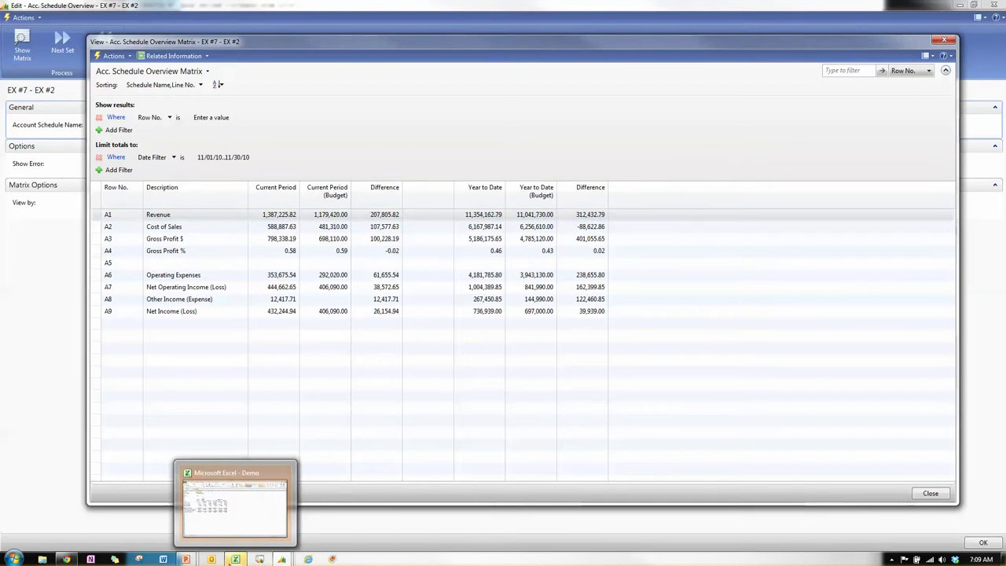
left_click(232, 559)
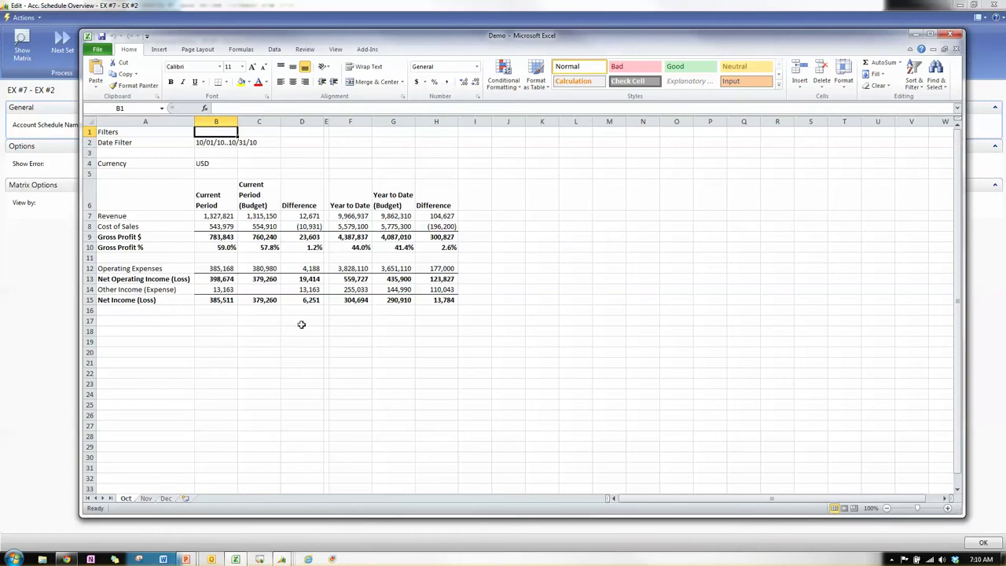
left_click(146, 499)
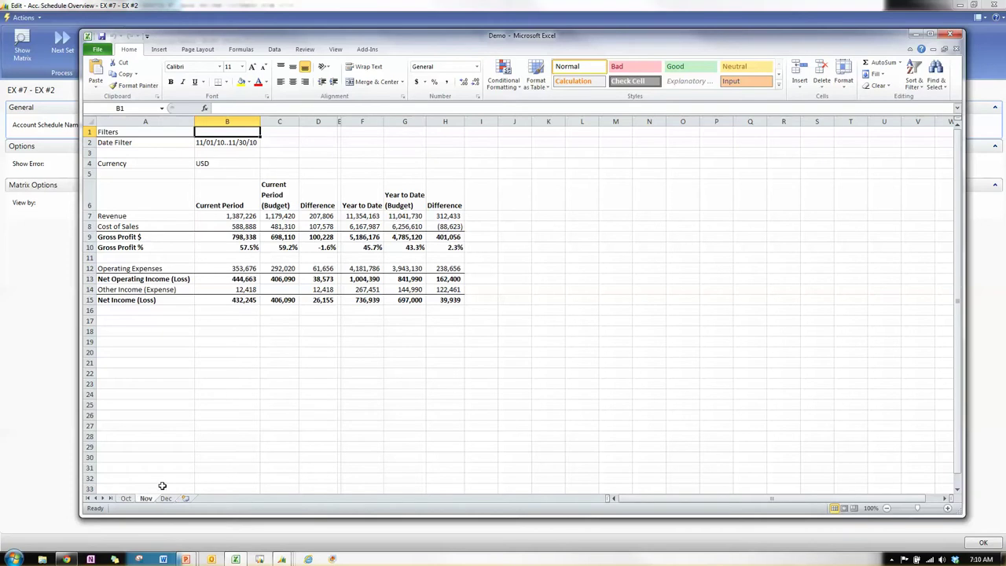
left_click(148, 122)
left_click(227, 83)
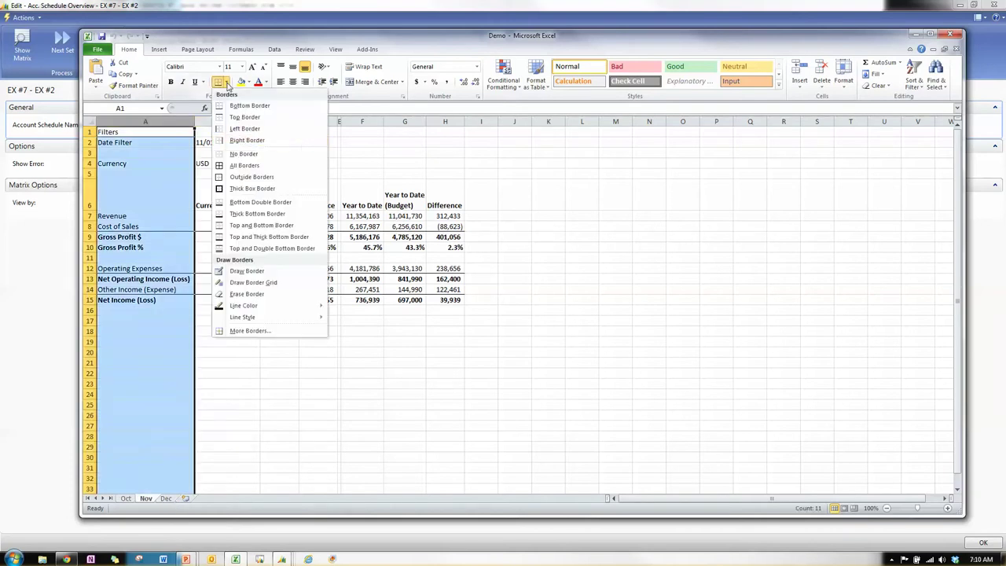
left_click(234, 159)
Step: Give columns B to D and F to H of the Nov sheet one uniform column width, and select cell B1
left_click_drag(227, 121, 445, 121)
left_click(848, 88)
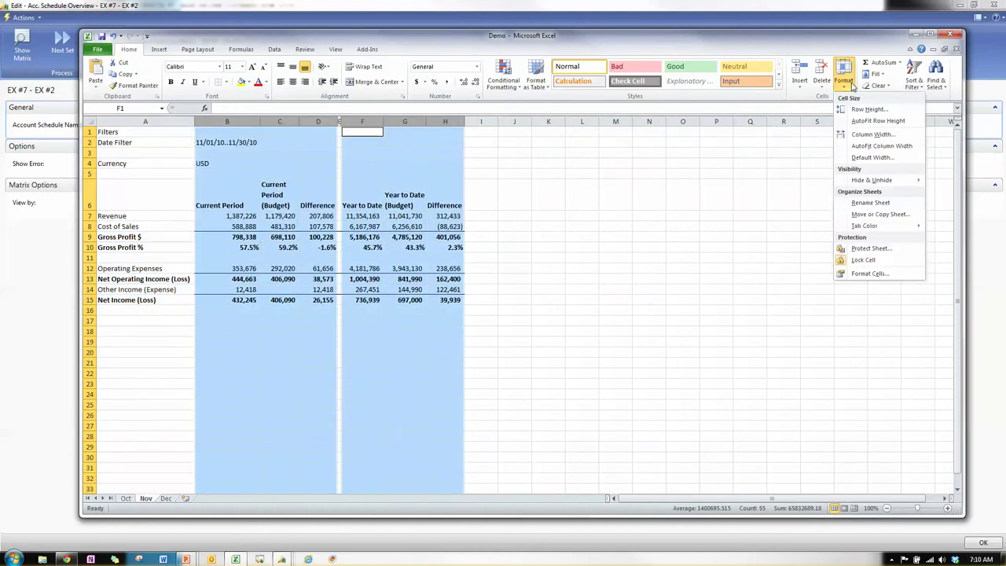
left_click(862, 138)
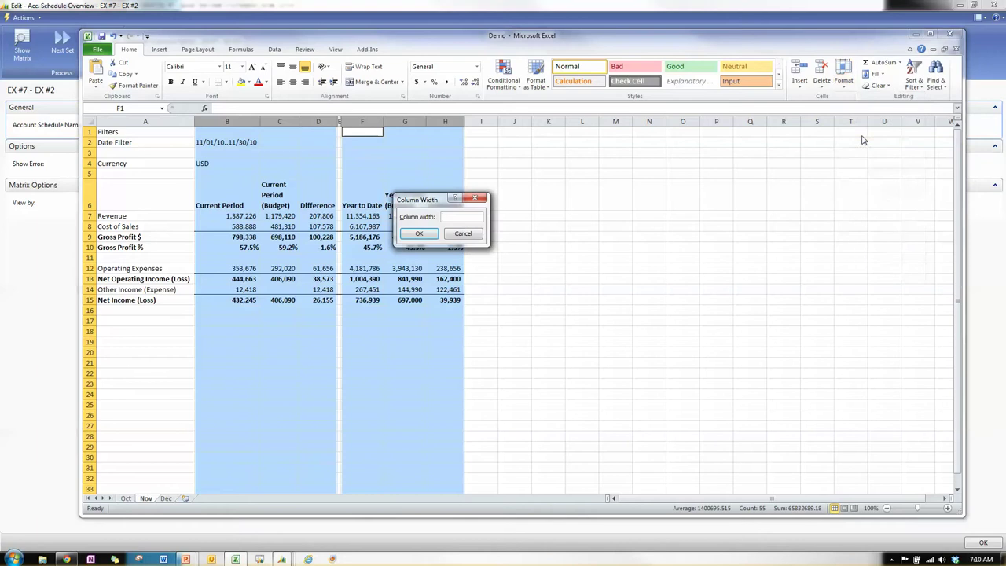
left_click(416, 235)
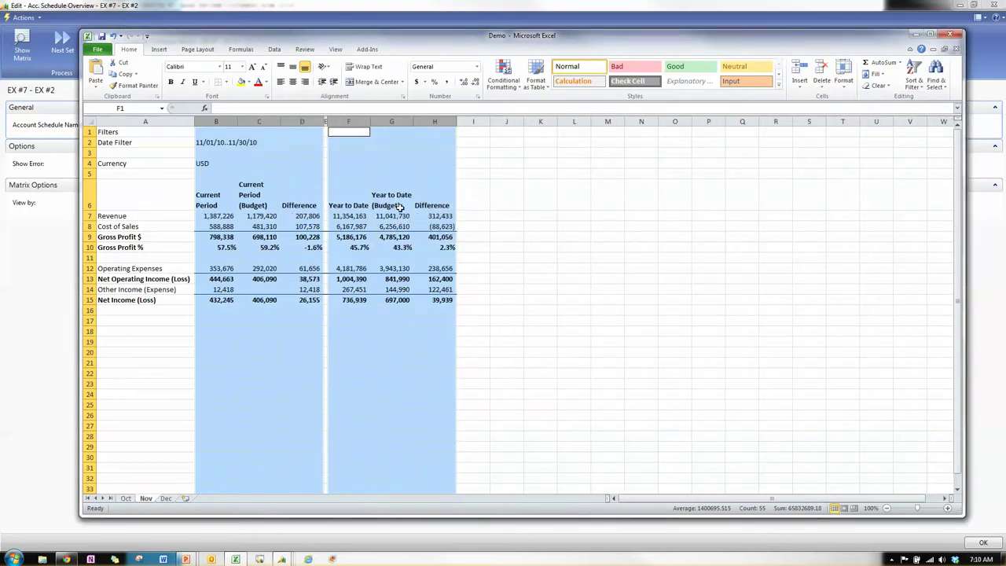
left_click(214, 132)
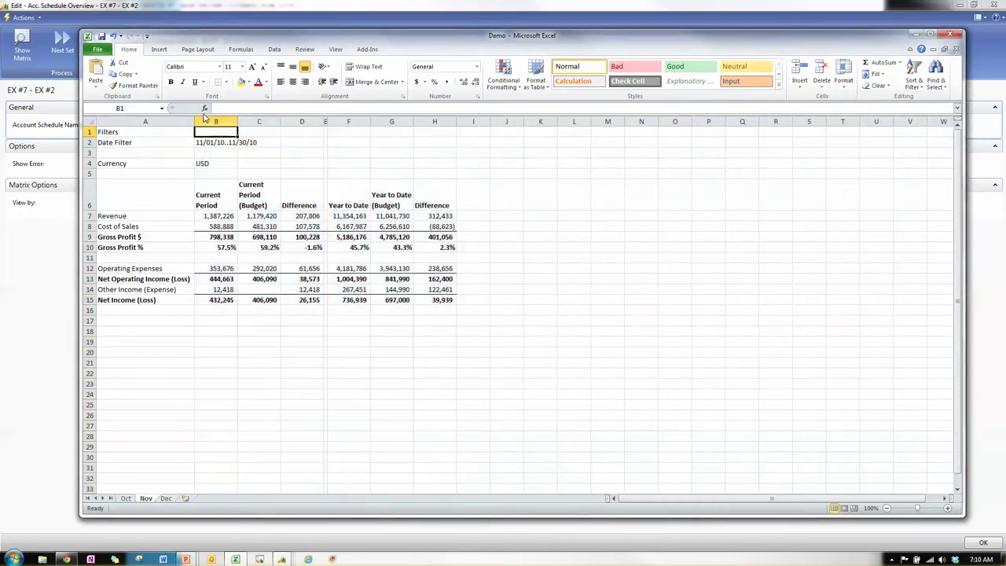
Step: Set the Nov sheet's page orientation to portrait, save the Demo workbook and close Excel
left_click(197, 50)
left_click(189, 75)
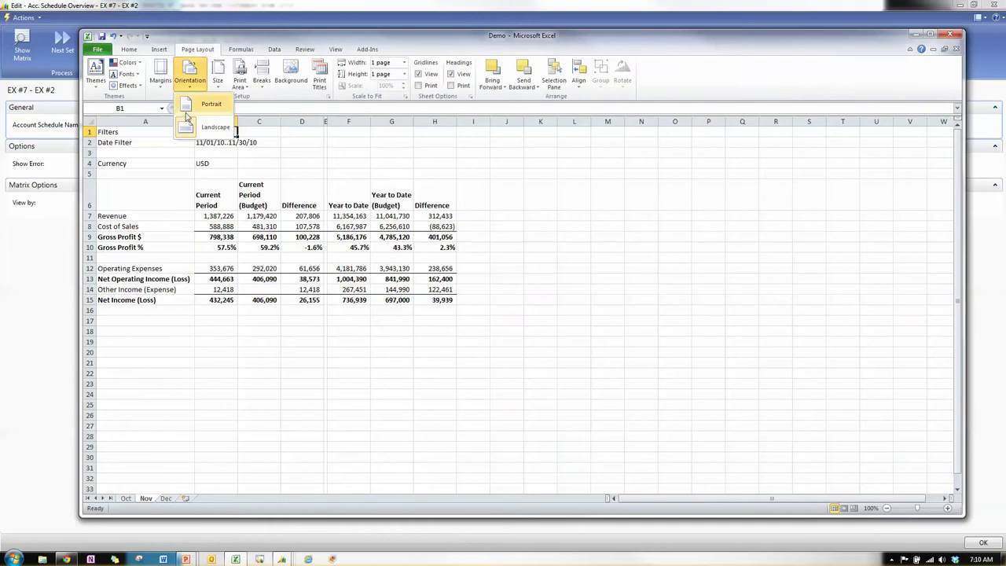
left_click(233, 128)
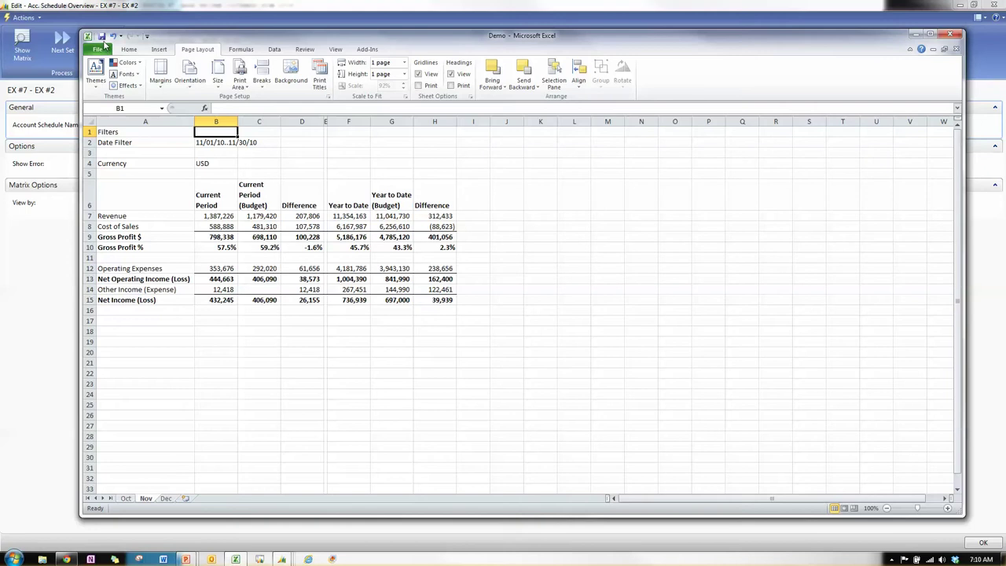
left_click(956, 49)
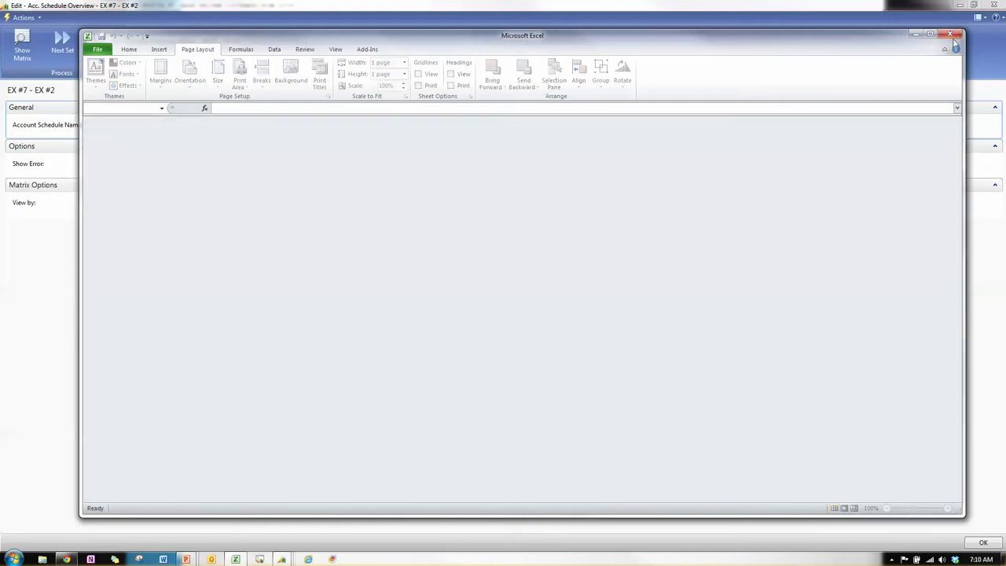
left_click(950, 34)
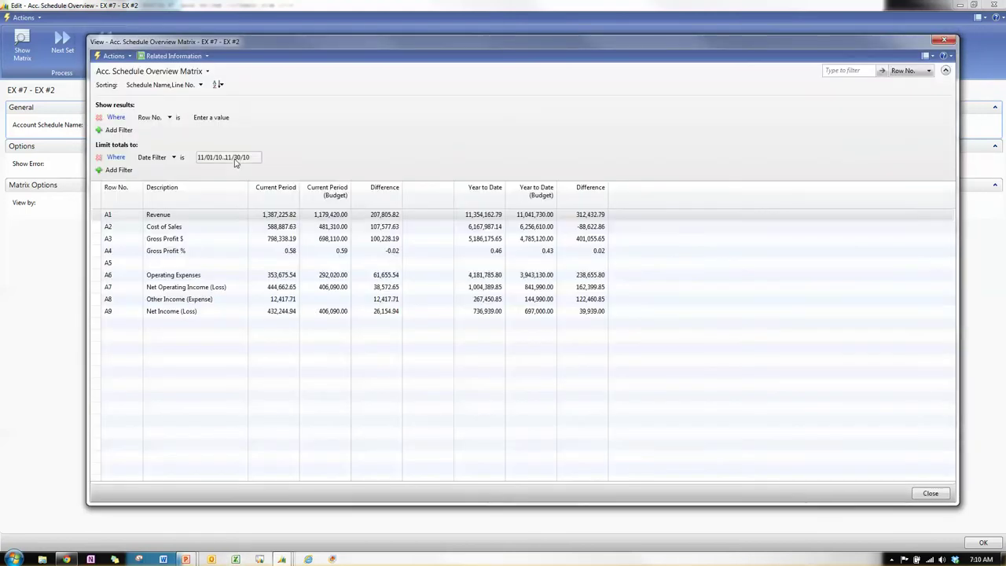
Step: Set the matrix's date filter to 12/01/10..12/31/10 and start exporting the account schedule to Excel
type("120110..1231")
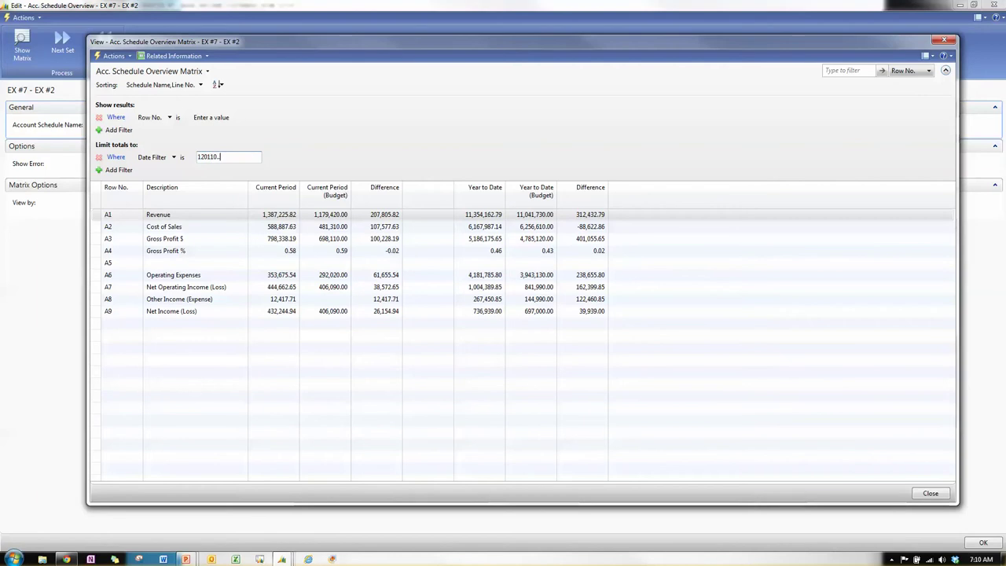
key("Return")
left_click(130, 58)
mouse_move(129, 81)
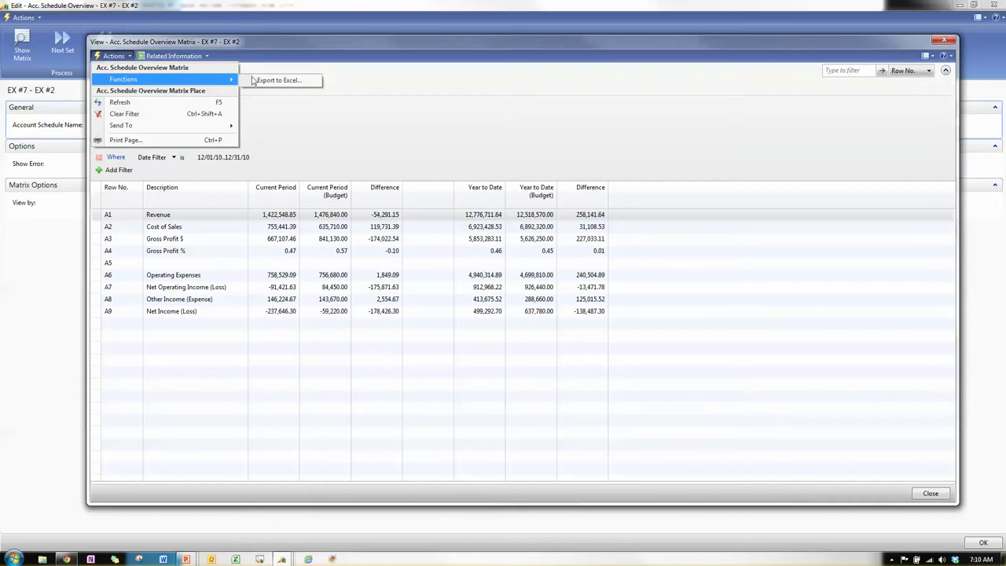
left_click(283, 80)
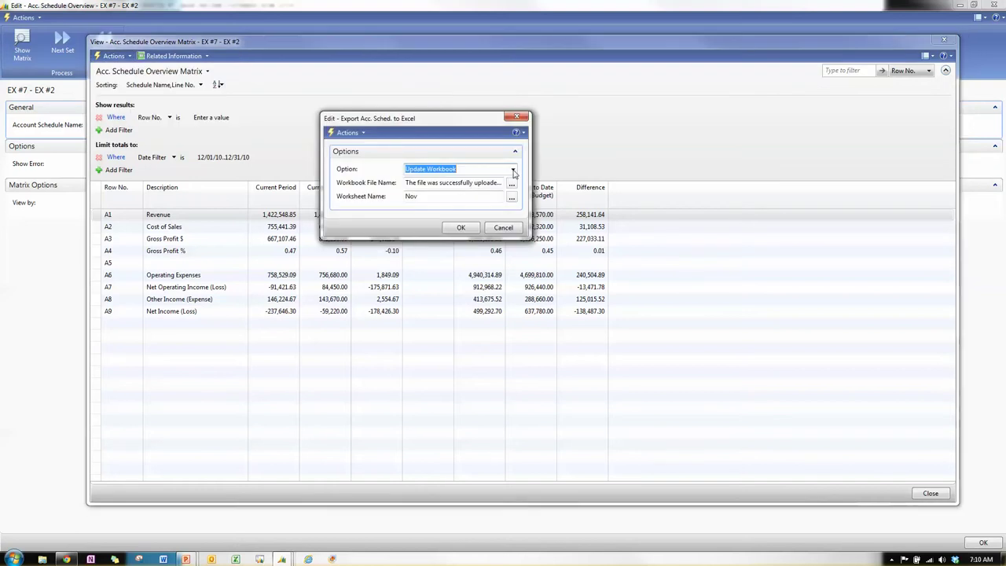
Step: Select the Demo workbook on the Desktop as the workbook file to update
left_click(511, 184)
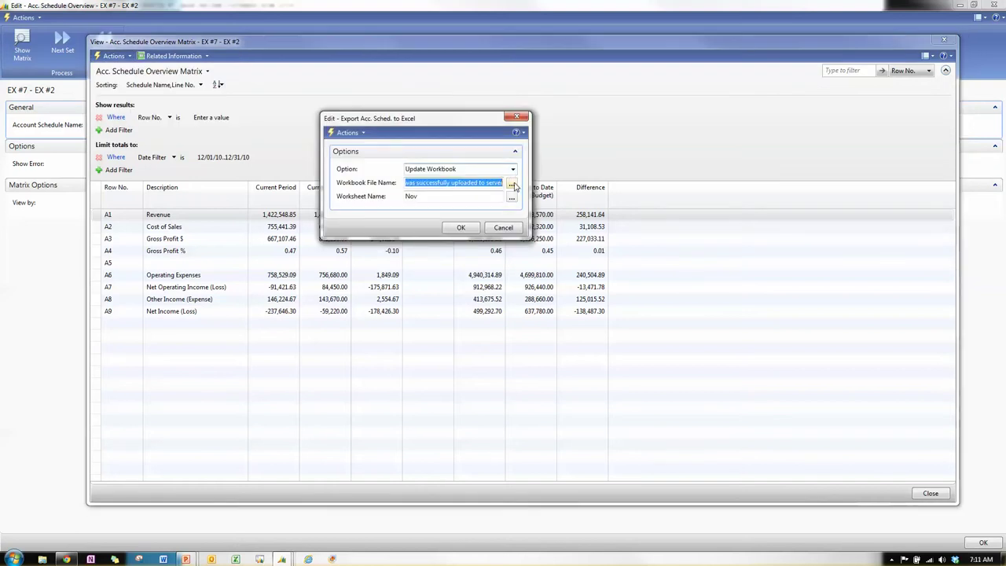
left_click(449, 292)
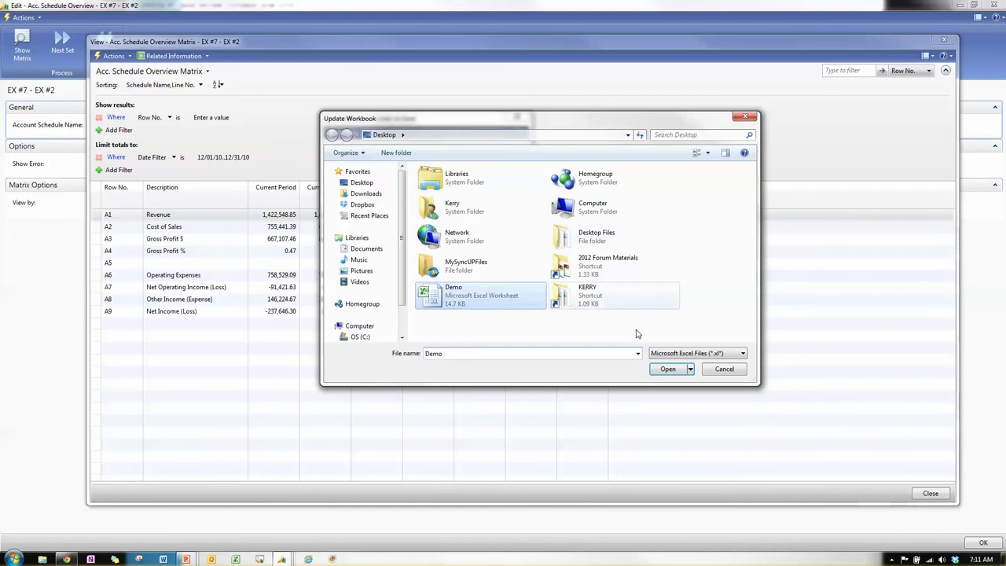
left_click(668, 369)
Step: Choose Dec as the worksheet to update and run the export
left_click(512, 199)
left_click(425, 200)
left_click(402, 217)
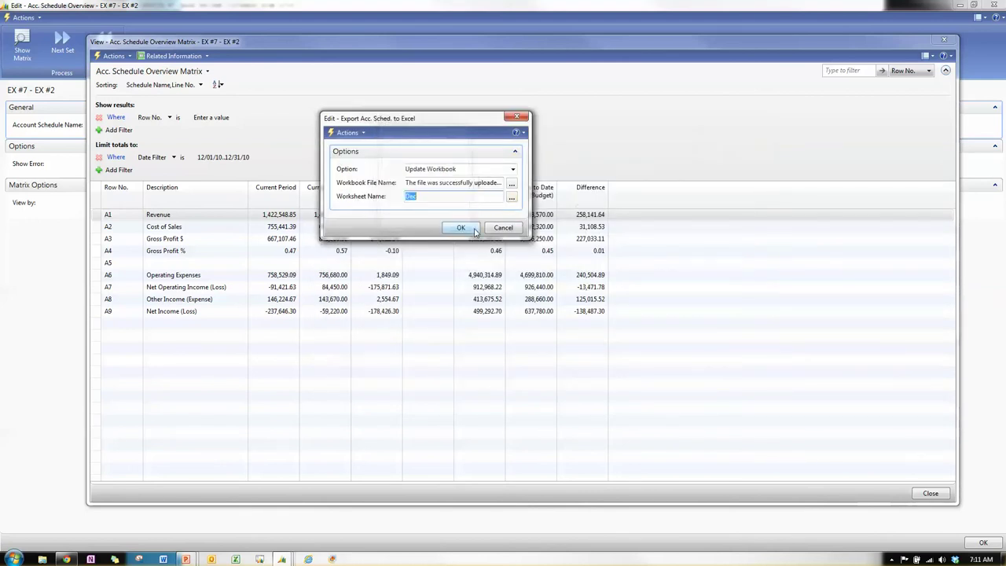
left_click(466, 228)
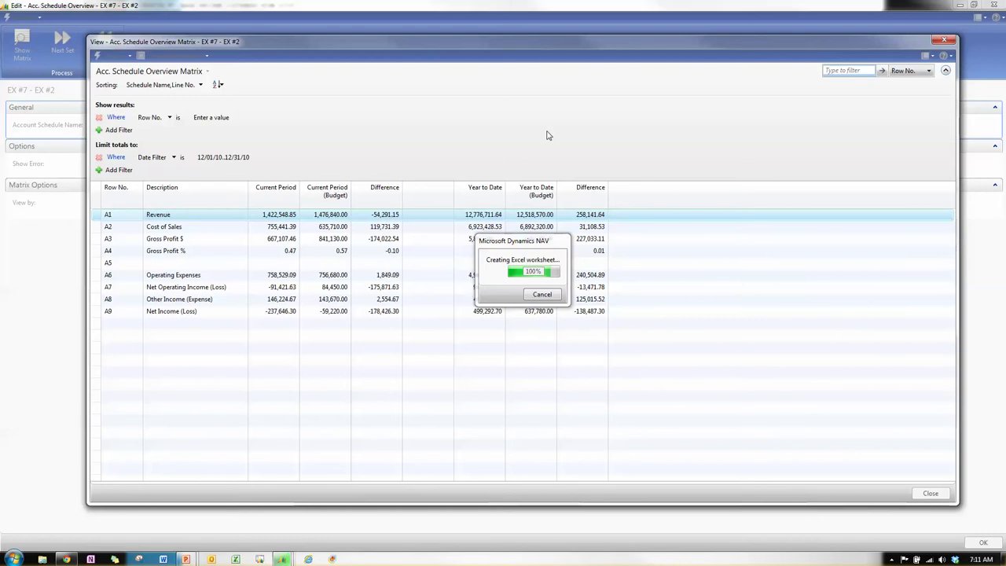
Step: Switch to the Demo workbook in Excel and remove all borders from column A of the Dec sheet
left_click(235, 559)
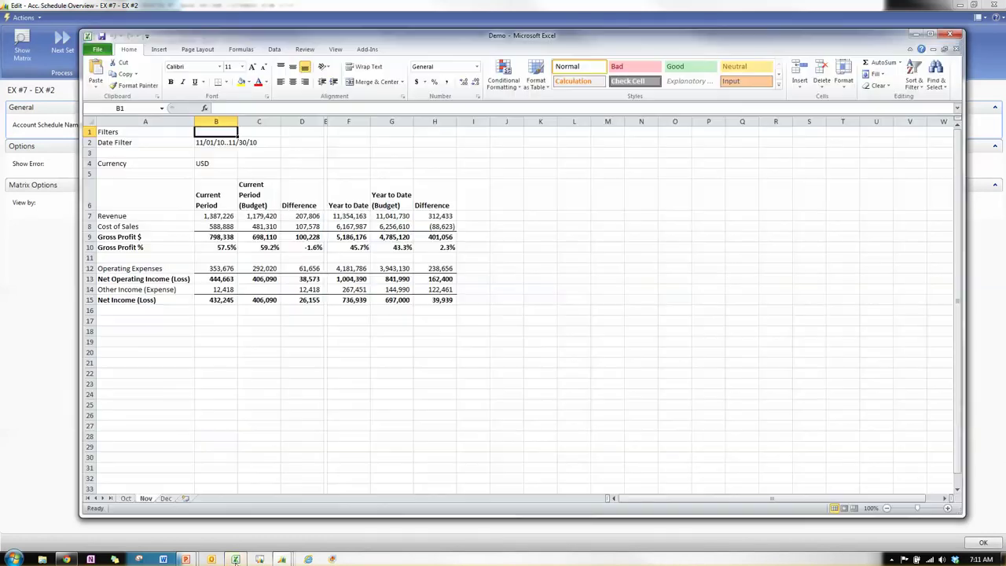
left_click(166, 499)
left_click(173, 122)
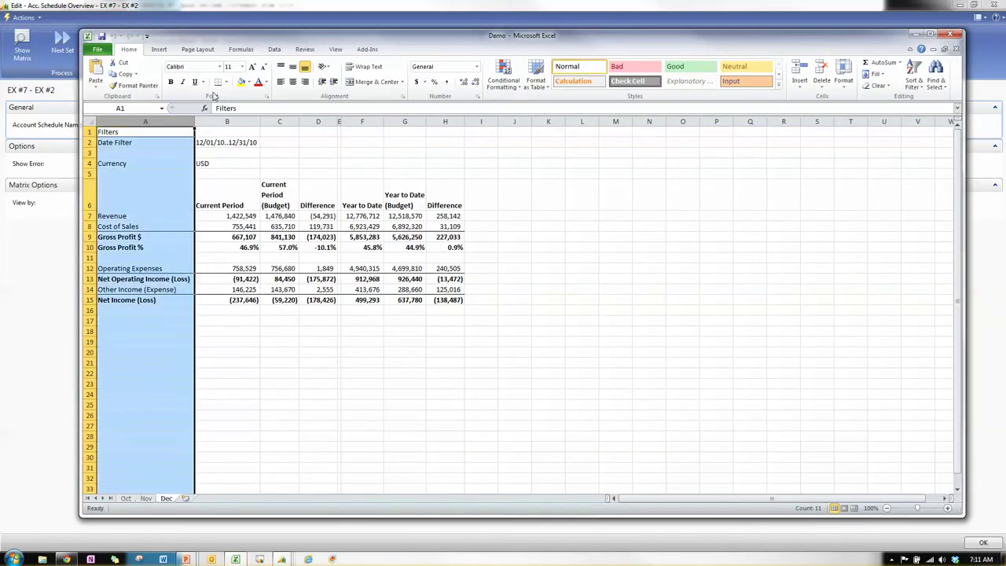
left_click(227, 82)
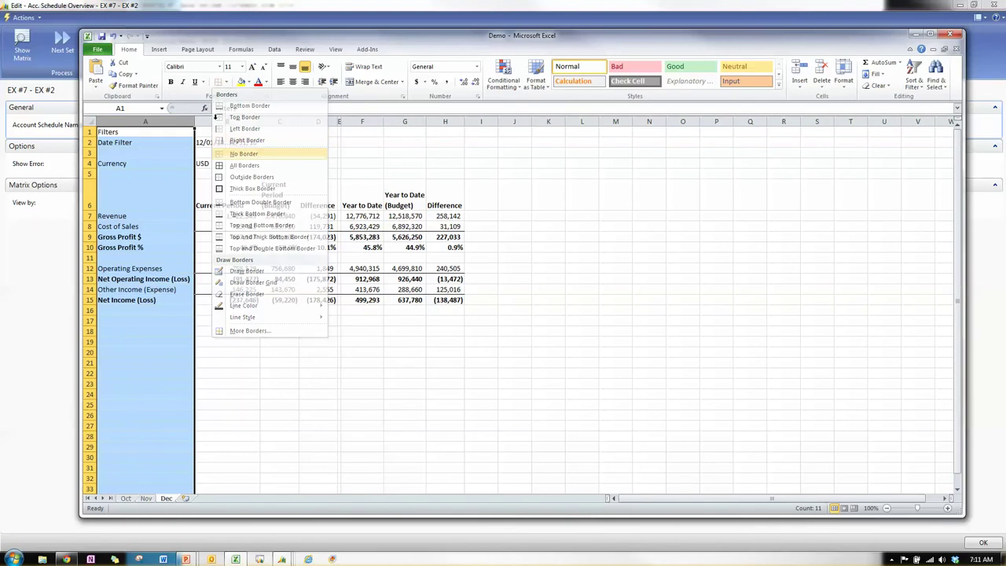
left_click(235, 156)
Step: Set the width of columns B to D and F to H on the Dec sheet to 11
left_click_drag(213, 118, 446, 120)
left_click(843, 78)
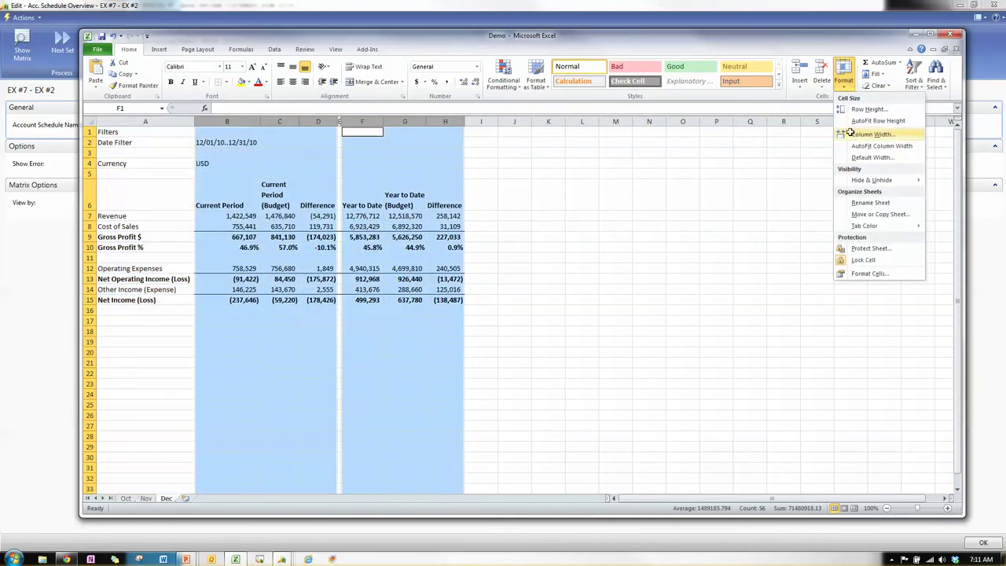
left_click(850, 133)
type("11")
key("Return")
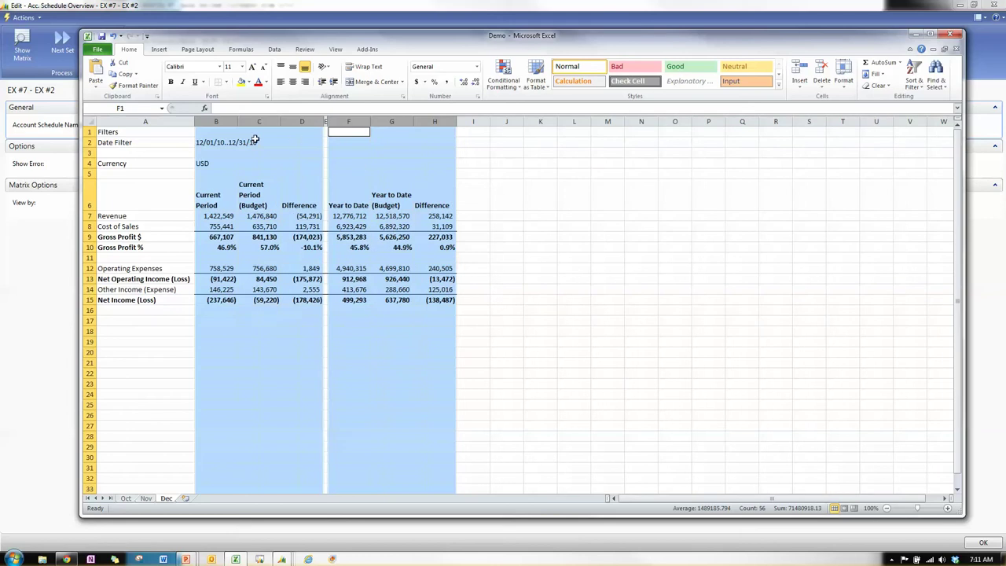
Step: Select cell B1 and set the Dec sheet's page orientation to portrait
left_click(219, 132)
left_click(198, 50)
left_click(190, 75)
left_click(209, 128)
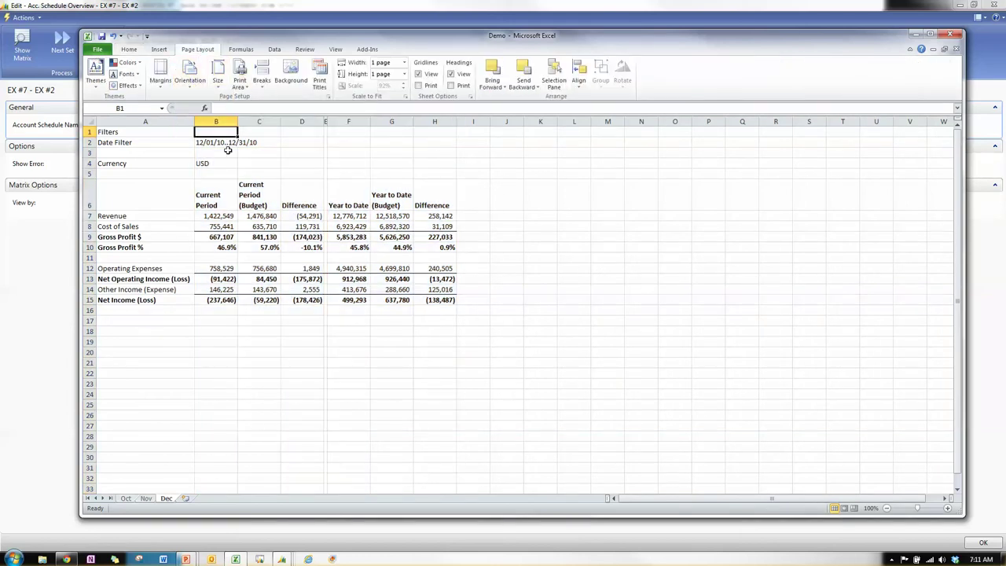
Step: Compare the updated Oct, Nov and Dec sheets, and return to the Oct sheet
left_click(126, 499)
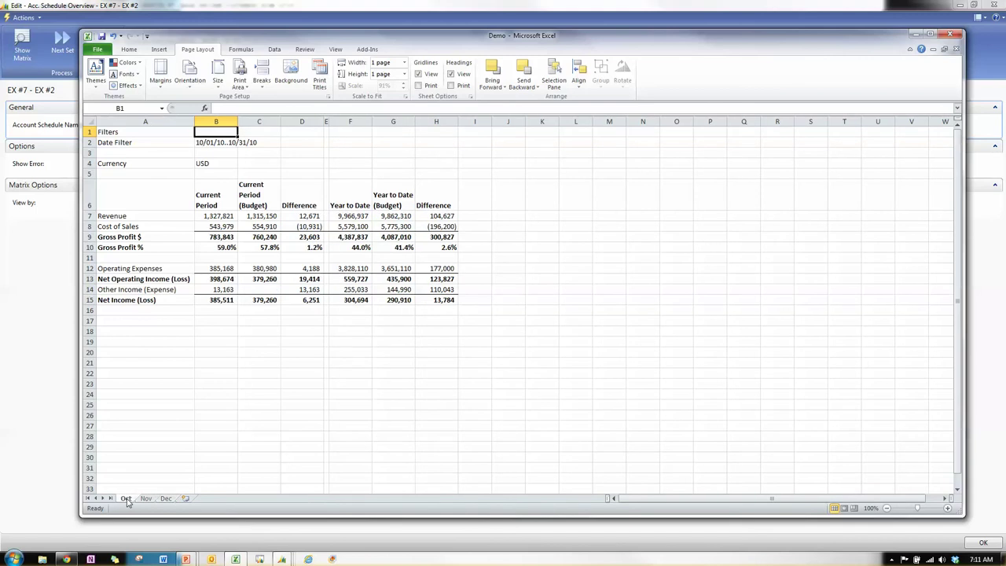
left_click(146, 500)
left_click(166, 500)
left_click(126, 499)
Step: Open the print settings and set the print range to the entire workbook
left_click(98, 51)
key("Escape")
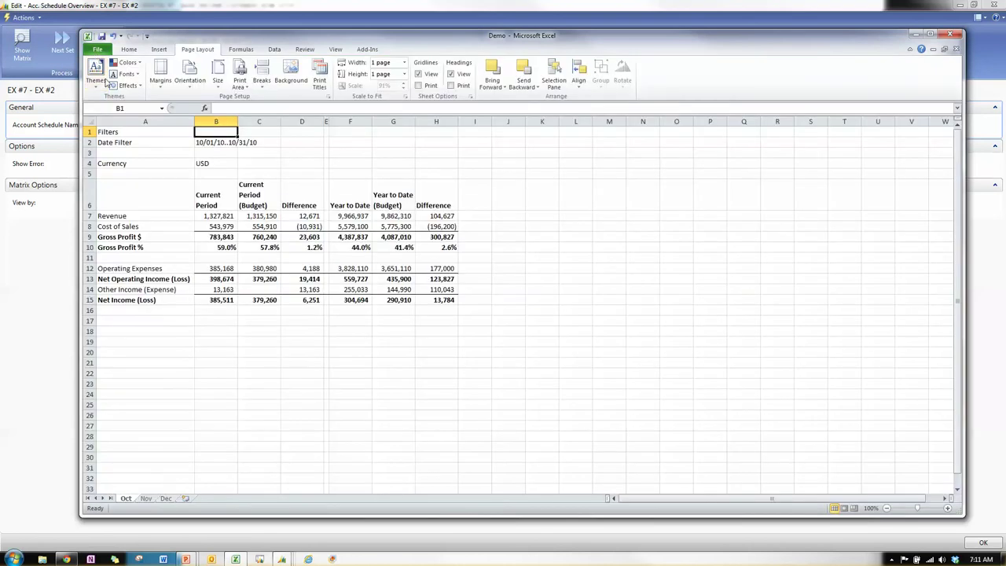
left_click(98, 50)
left_click(104, 189)
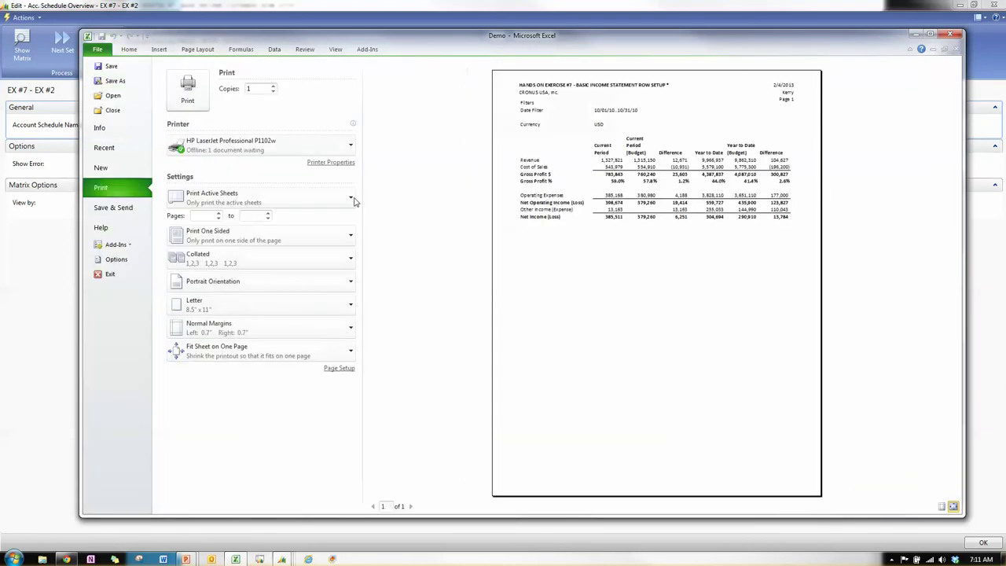
left_click(351, 198)
left_click(227, 249)
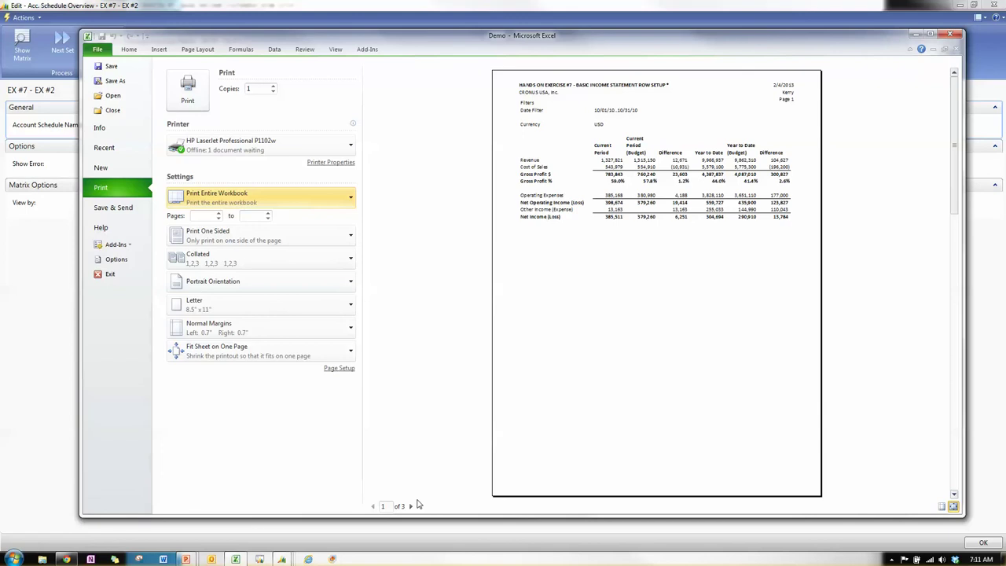
Step: Preview the second and third printed pages, and return to the Oct worksheet without printing
left_click(411, 506)
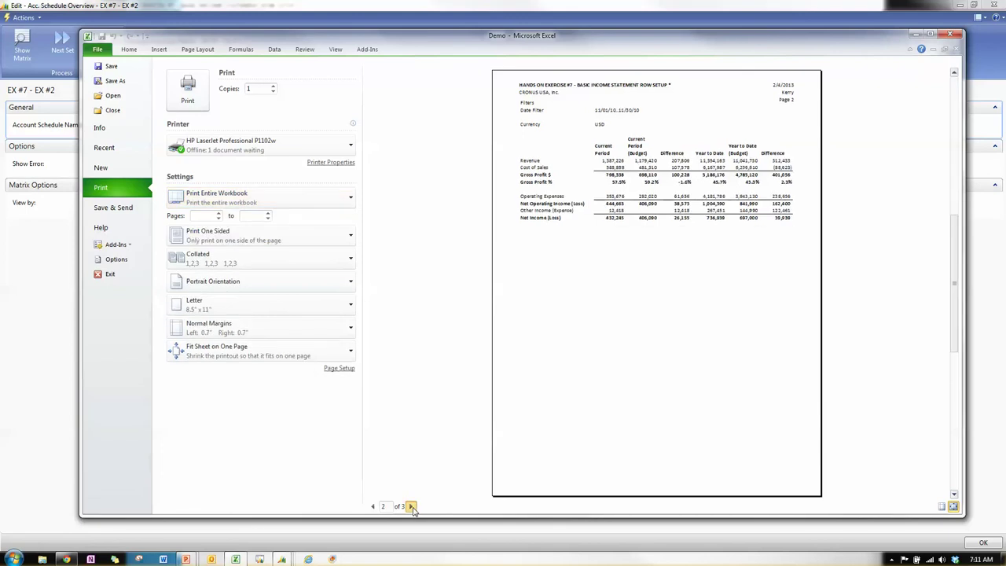
left_click(411, 506)
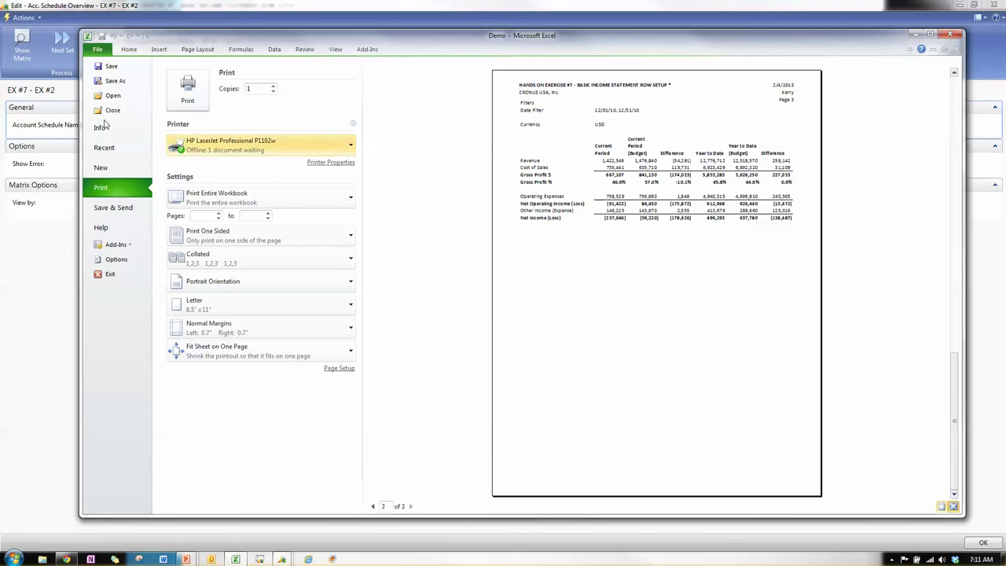
left_click(129, 50)
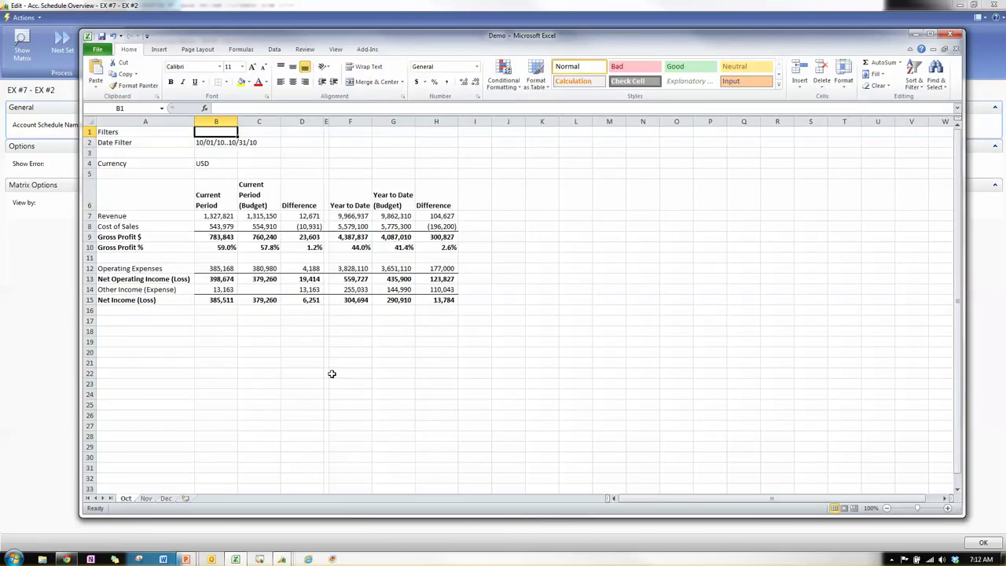